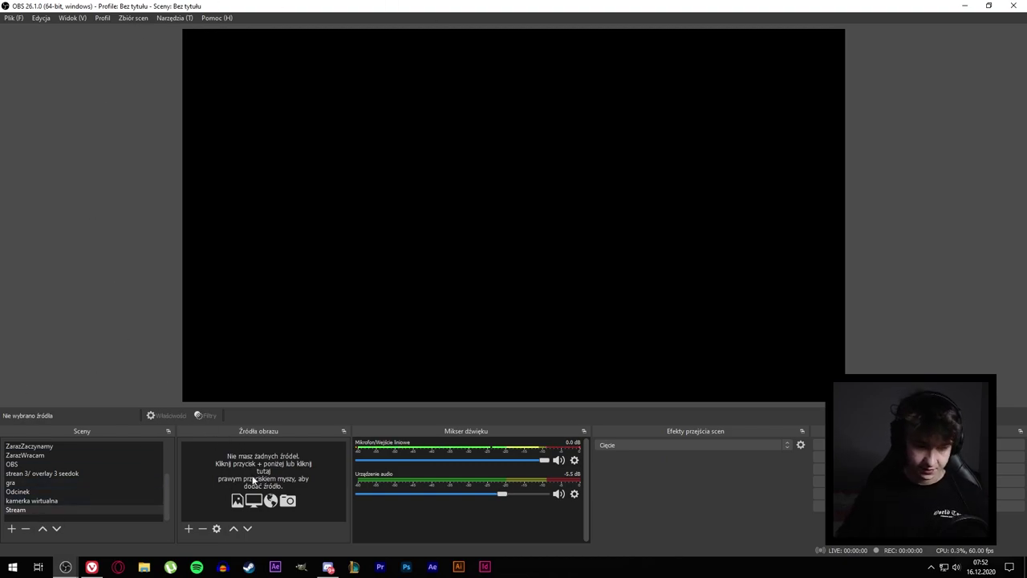
- Add a display capture source named Ekran to the Stream scene, capturing Ekran 1: 1920x1080 @ 0,0
left_click(188, 528)
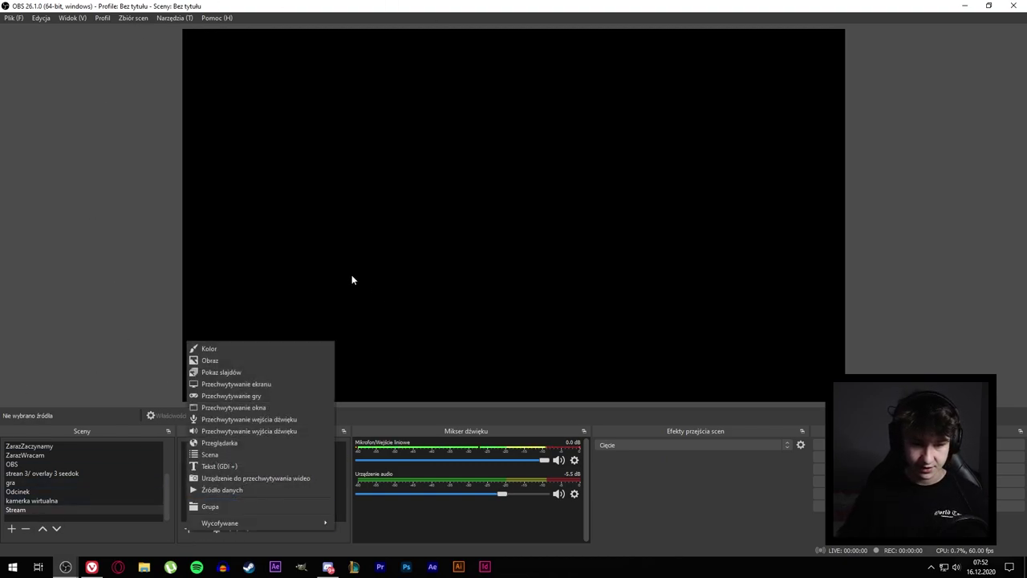
left_click(255, 384)
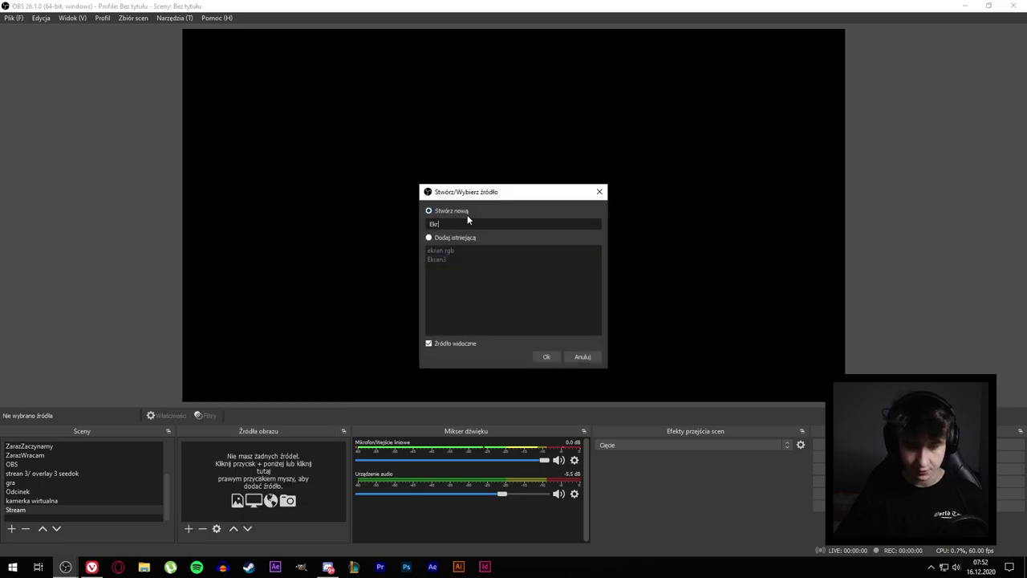
left_click(539, 358)
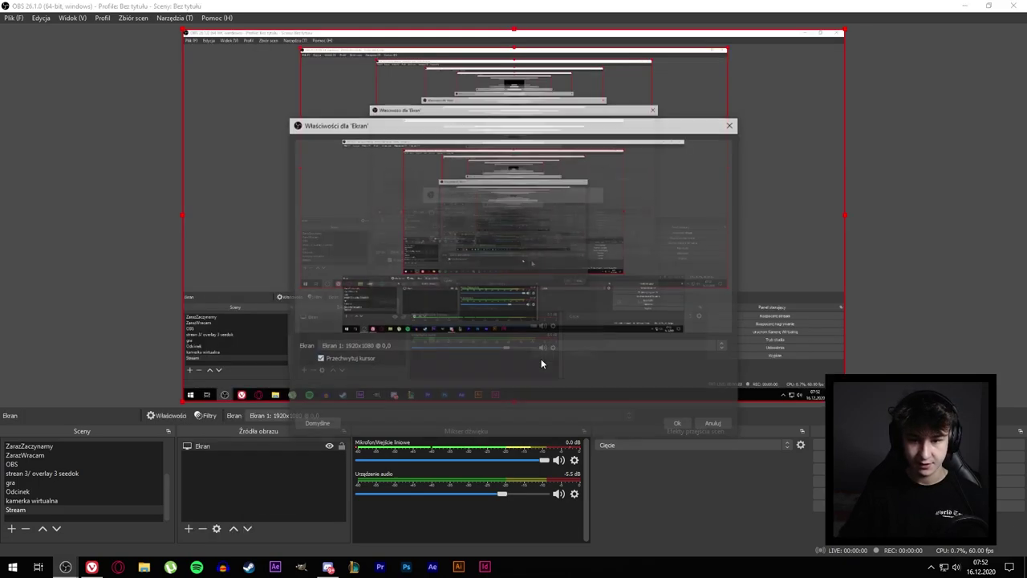
left_click(402, 348)
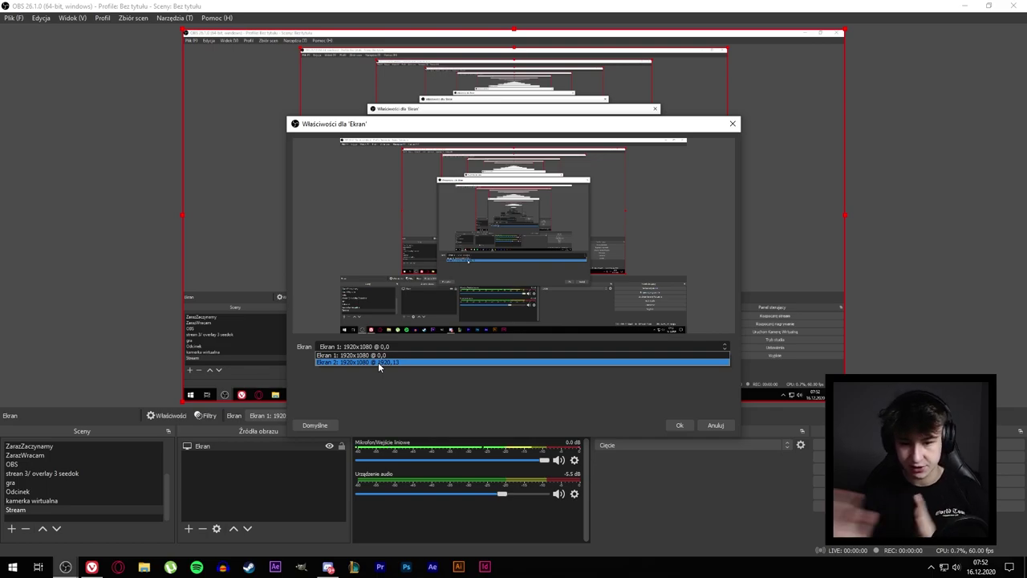
left_click(325, 355)
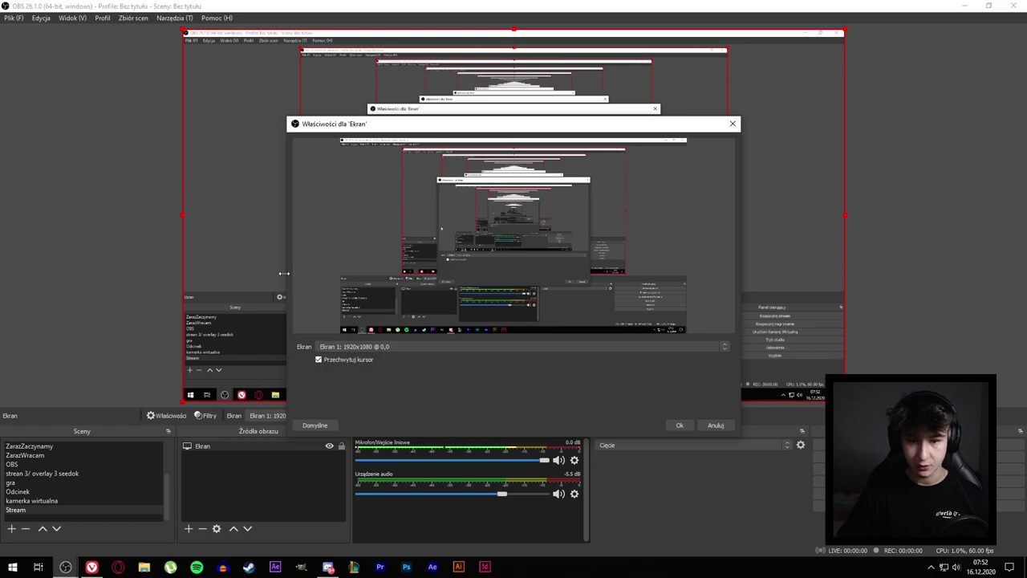
left_click(680, 426)
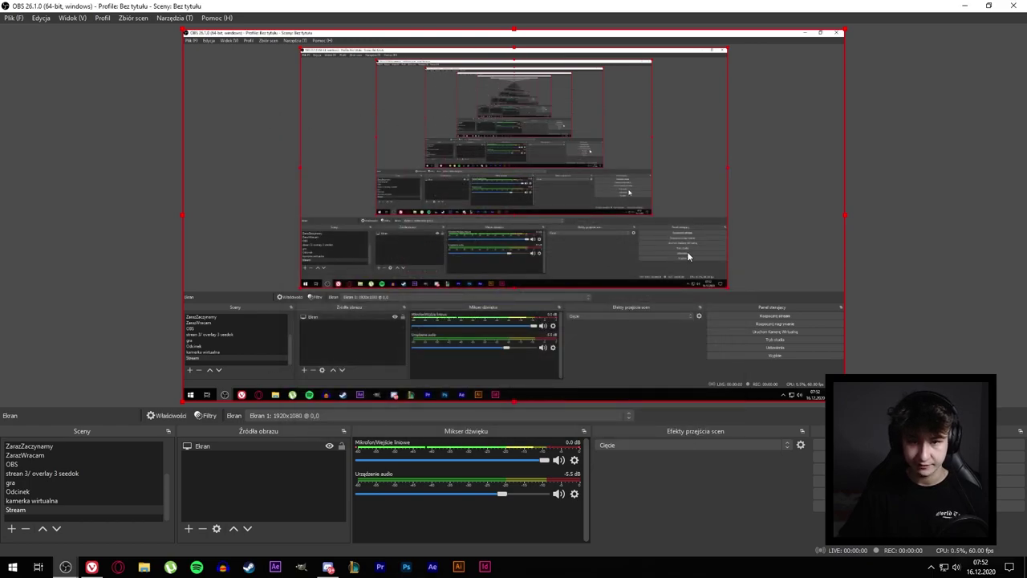
left_click(272, 491)
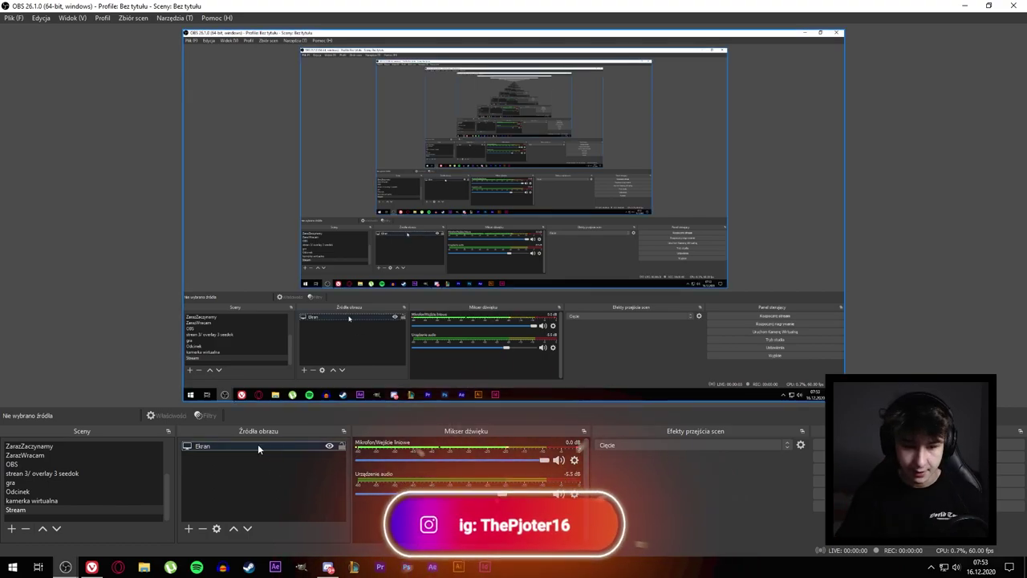
- Create a video capture device source named Kamerka in the Stream scene
left_click(189, 529)
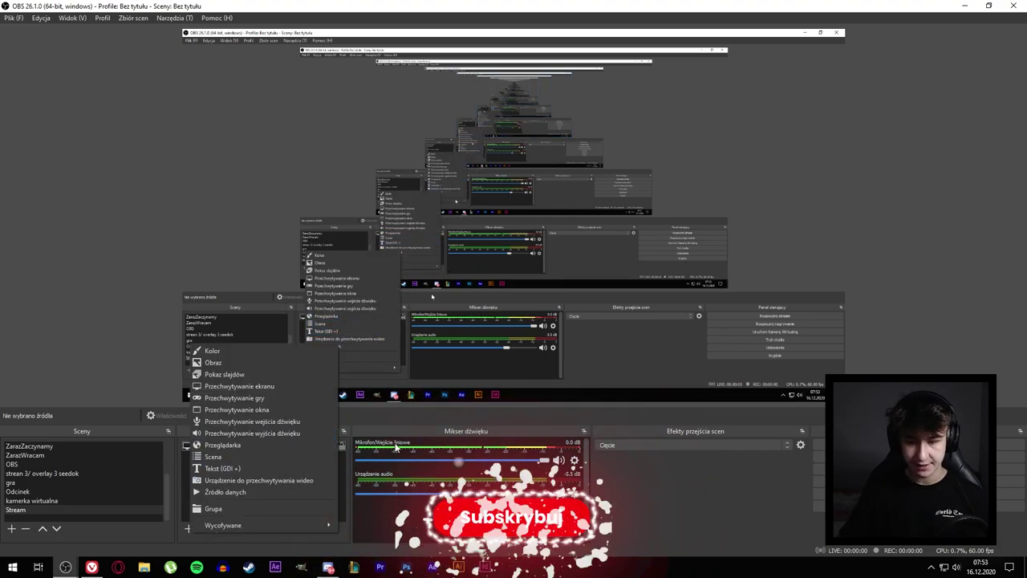
left_click(301, 479)
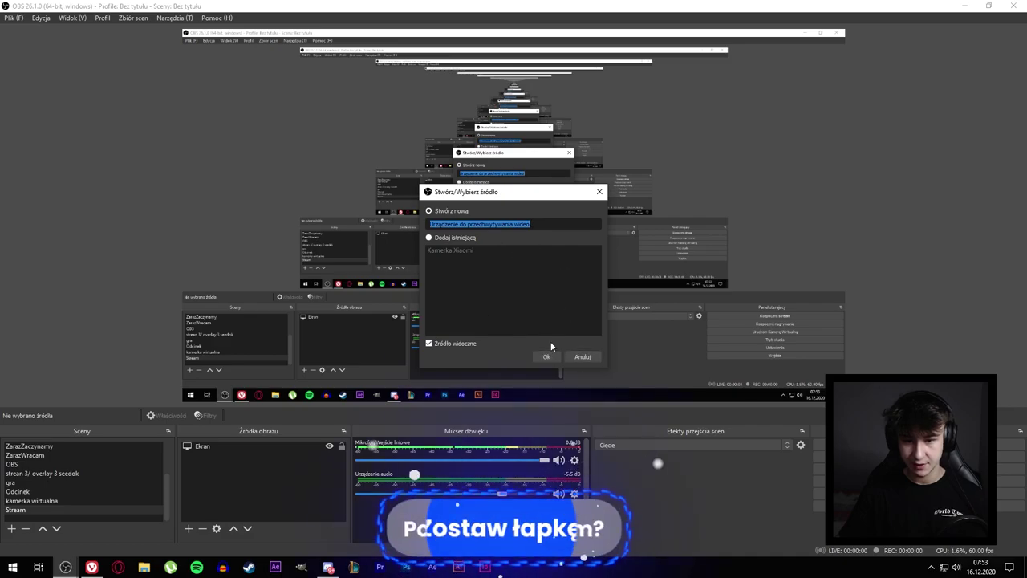
type("Kamerka")
key("Return")
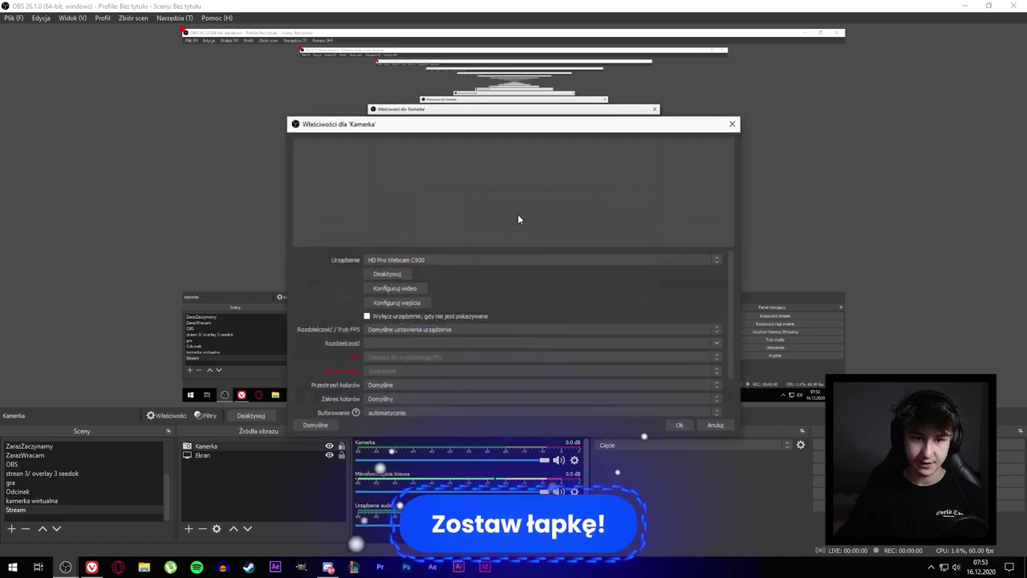
- Choose HD Pro Webcam C920 as the Kamerka source's device and accept its properties
left_click(433, 260)
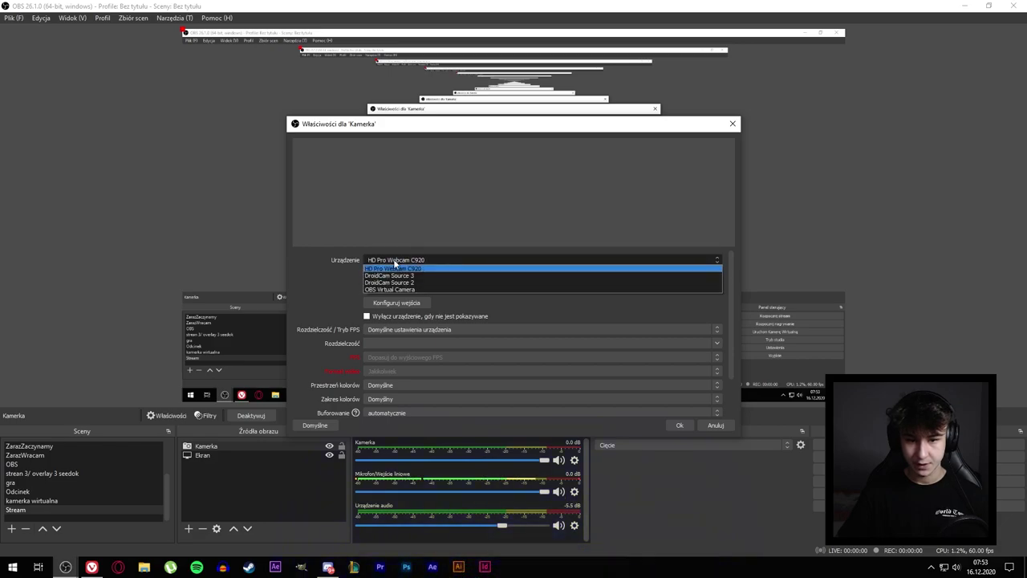
left_click(393, 268)
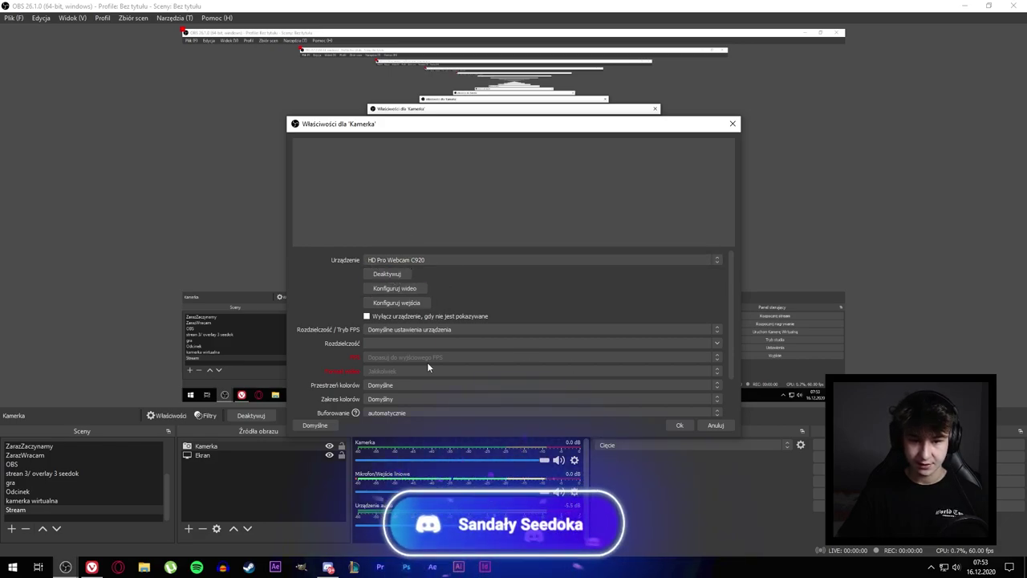
scroll(391, 349, "down", 1)
scroll(393, 320, "up", 1)
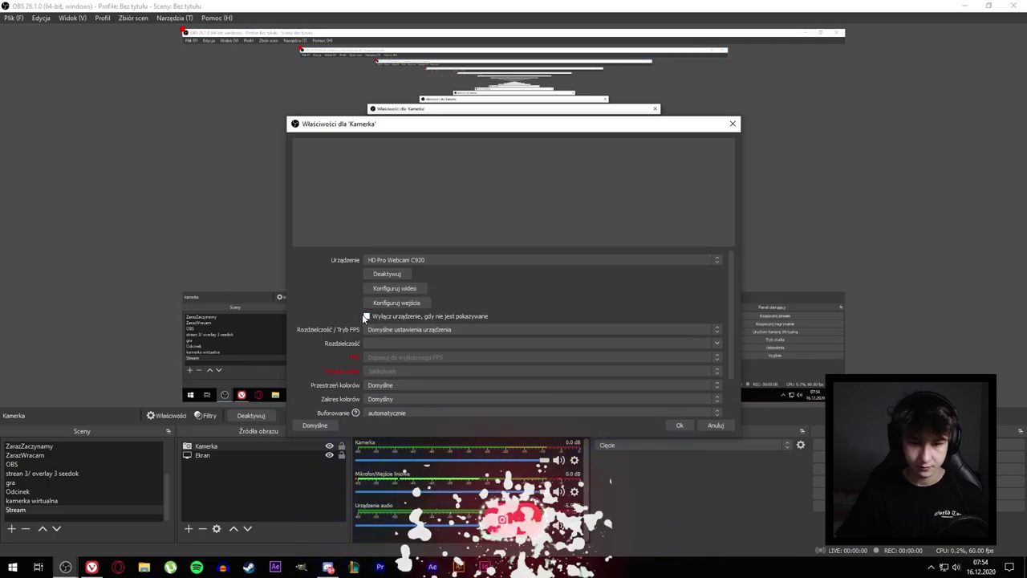
left_click(365, 316)
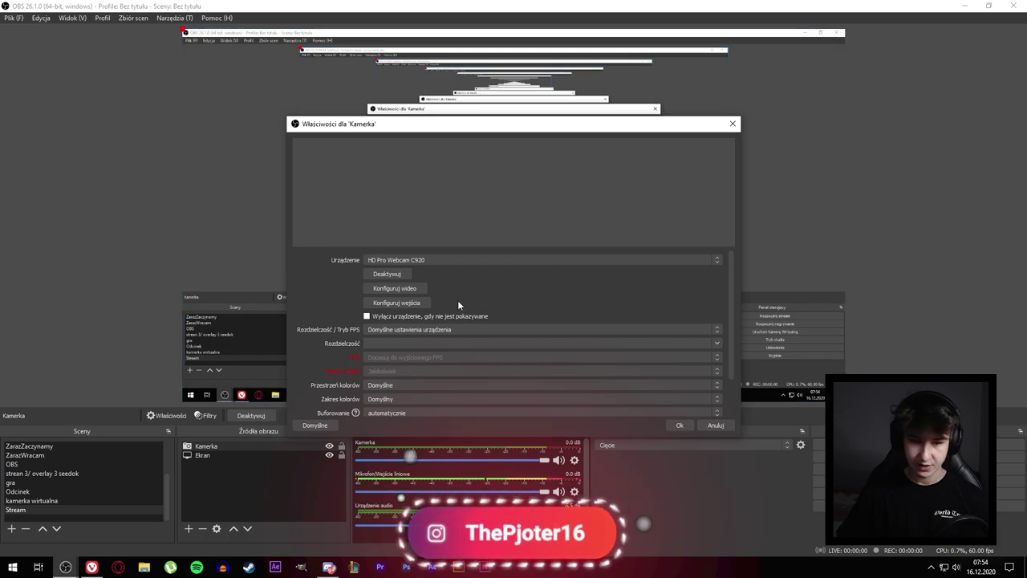
left_click(678, 426)
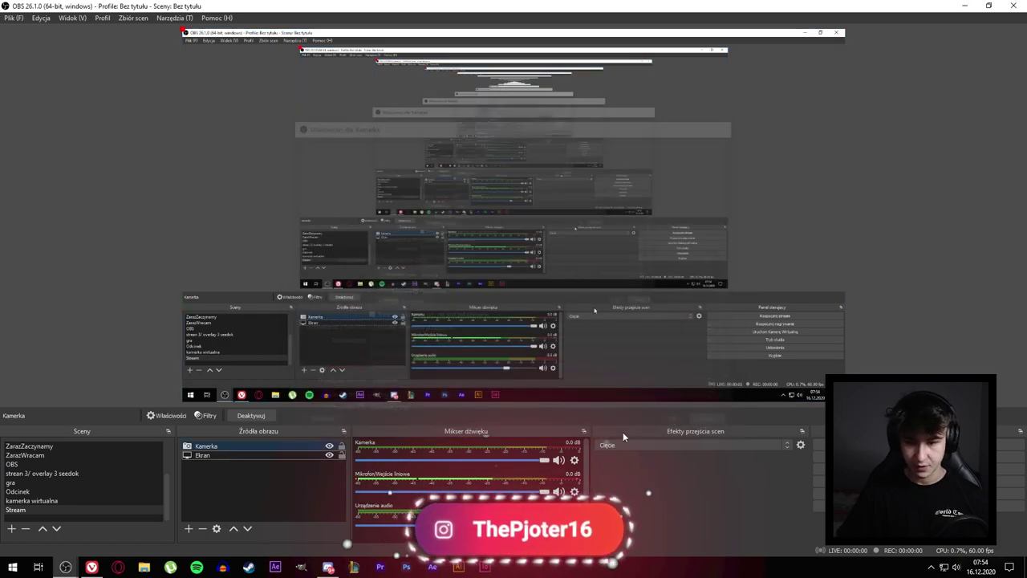
- Switch to the other OBS window with the Odcinek scene and open the properties of the Kamerka Xiaomi source
left_click(973, 8)
left_click(65, 567)
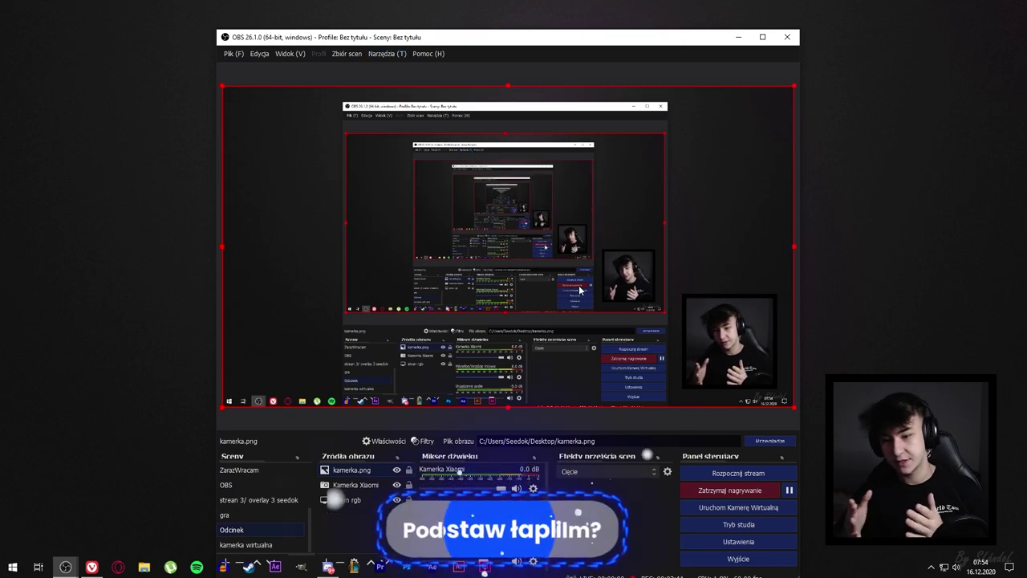
left_click(348, 510)
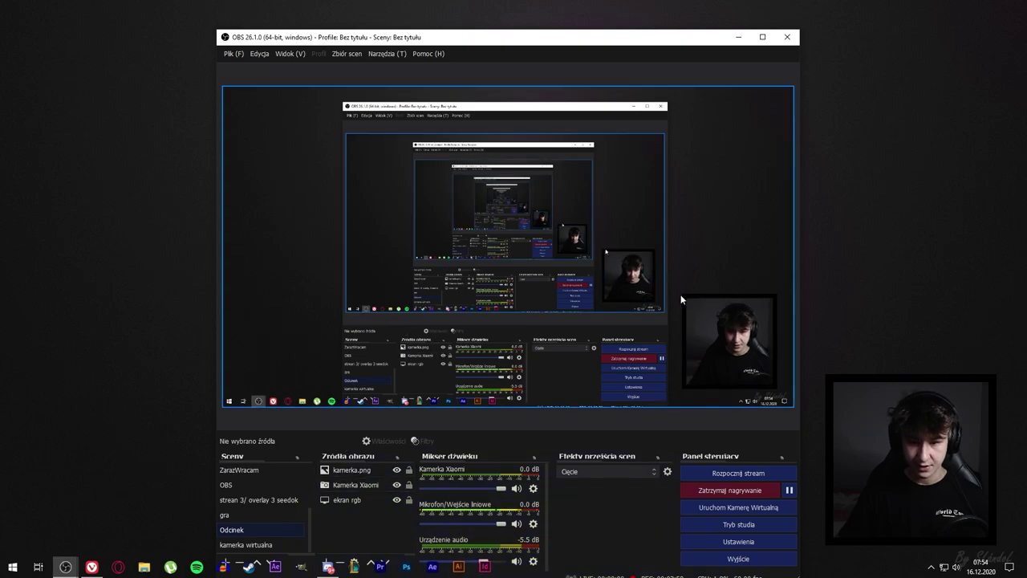
double_click(356, 485)
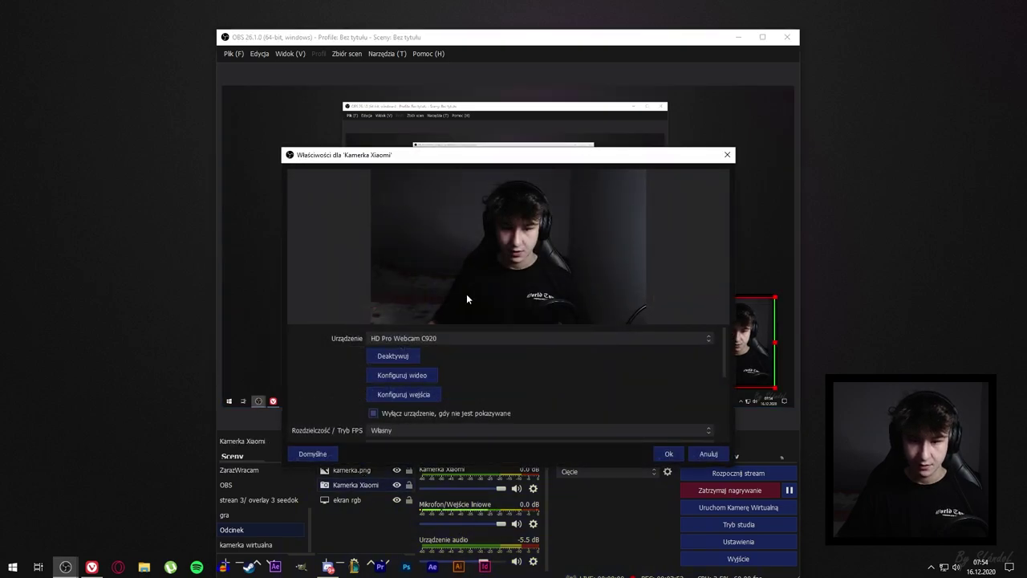
left_click_drag(479, 162, 390, 110)
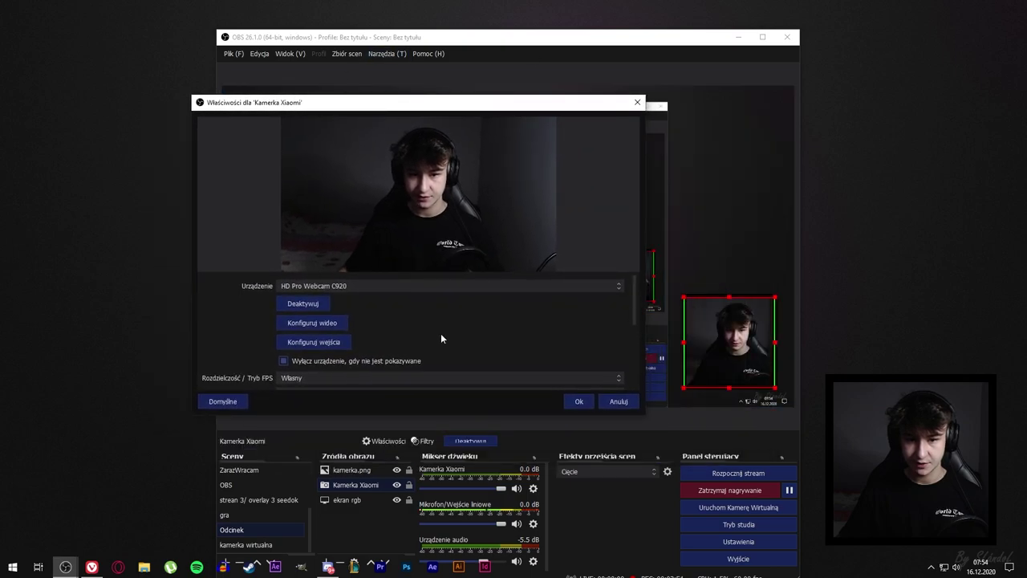
scroll(439, 318, "down", 2)
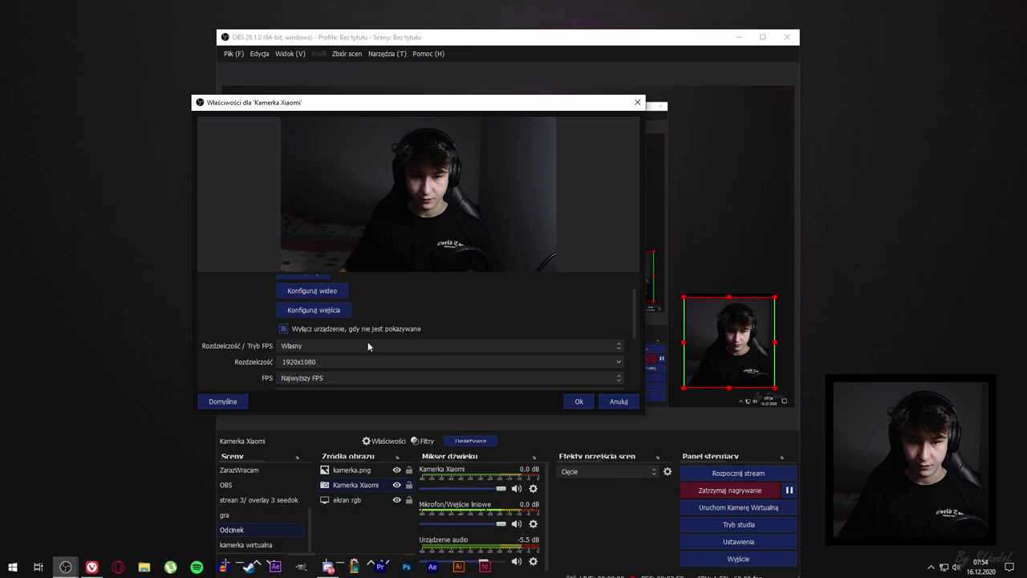
- Switch Kamerka Xiaomi's resolution/FPS mode to Domyślne ustawienia urządzenia and back to Własny
scroll(368, 342, "down", 2)
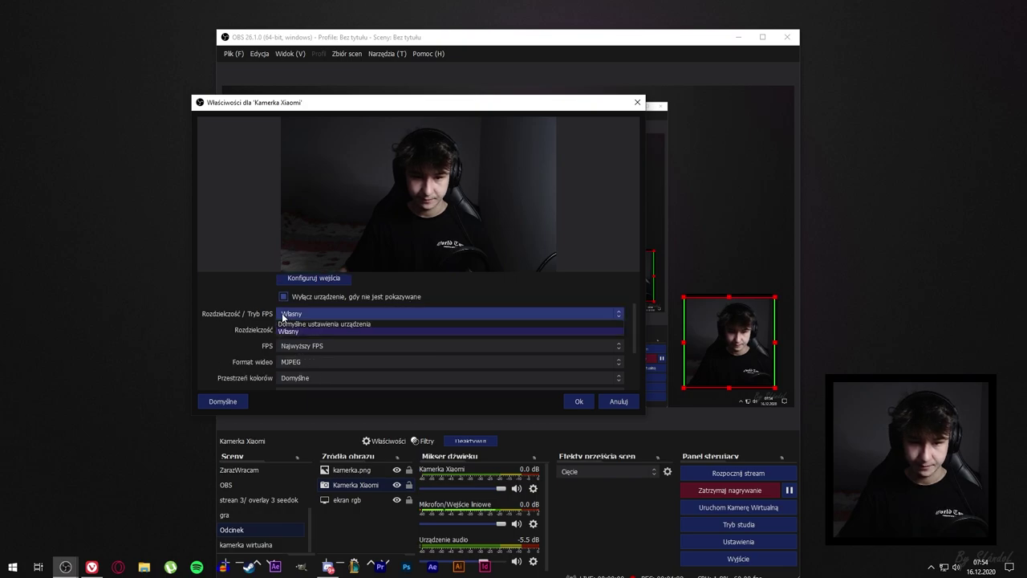
left_click(304, 326)
left_click(301, 251)
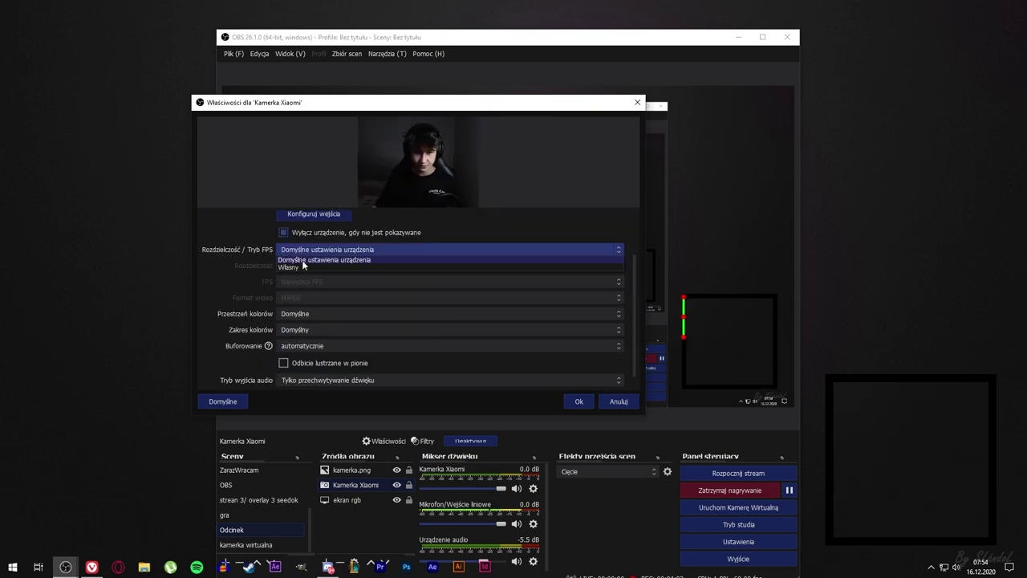
left_click(302, 265)
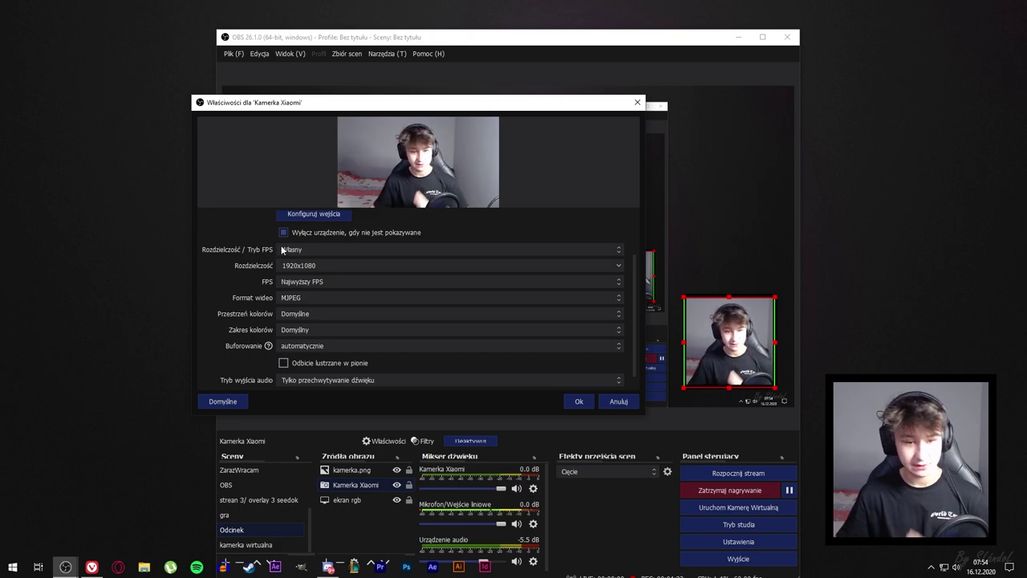
scroll(403, 248, "down", 1)
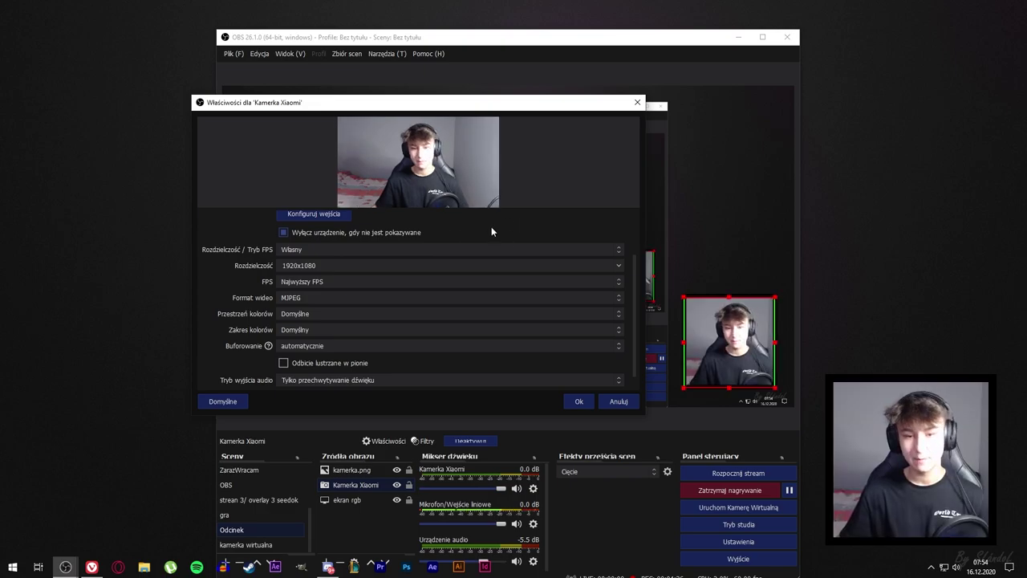
- Set the gain (Wzmocnienie) to 70 in Kamerka Xiaomi's video configuration and accept the source properties
left_click_drag(634, 360, 637, 303)
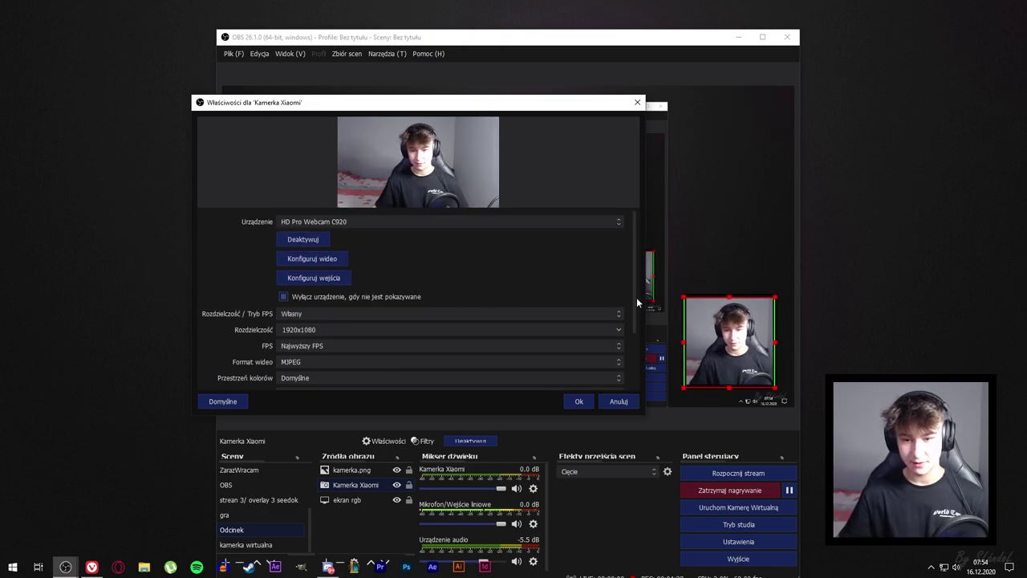
left_click(315, 257)
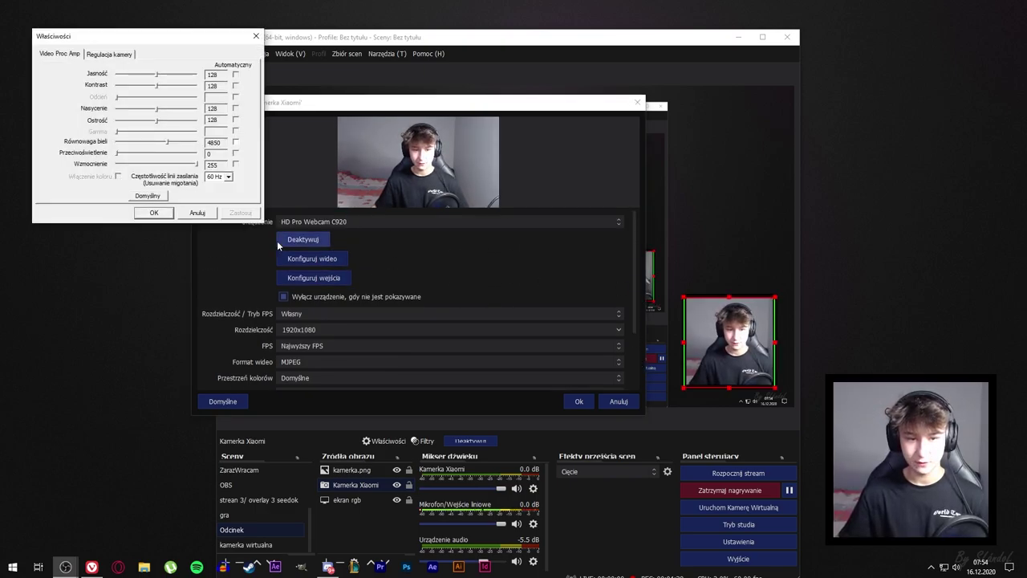
left_click_drag(165, 45, 342, 188)
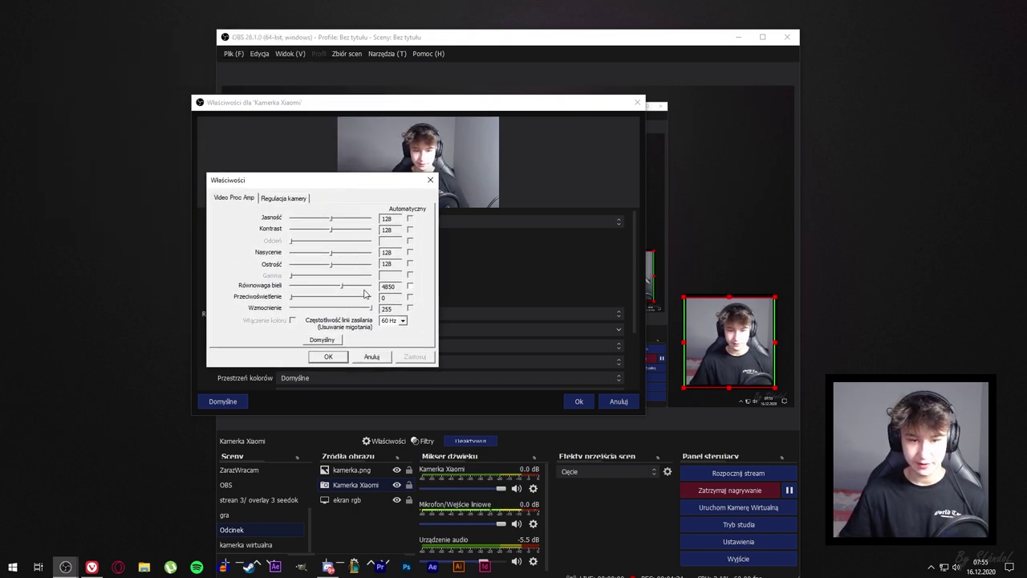
left_click_drag(317, 182, 355, 183)
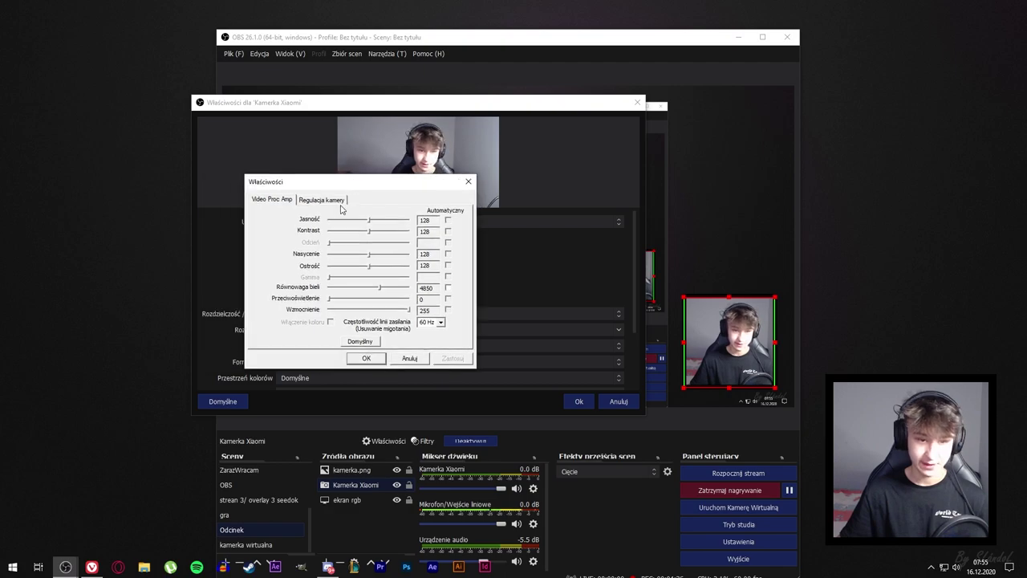
left_click(332, 202)
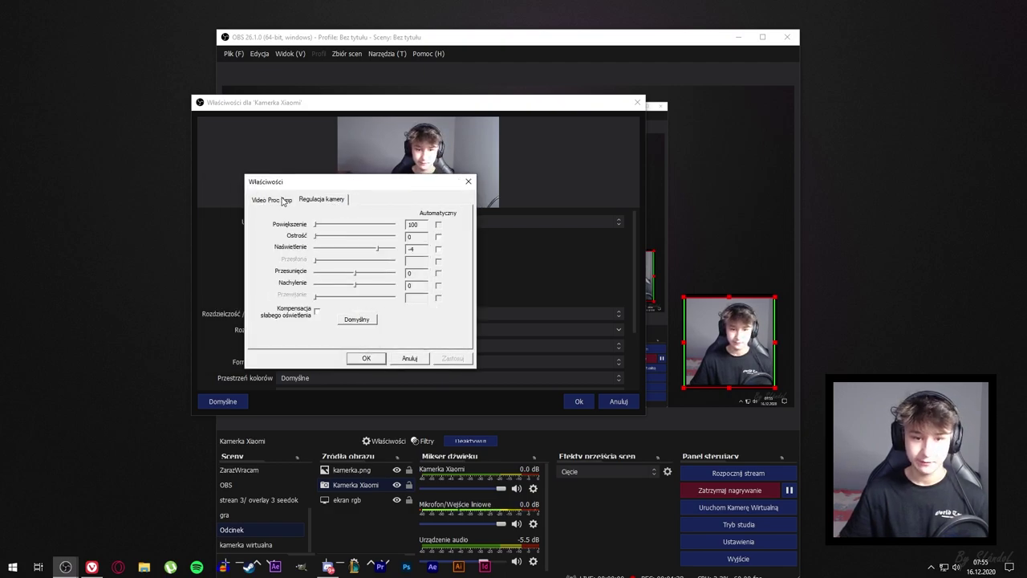
left_click(272, 199)
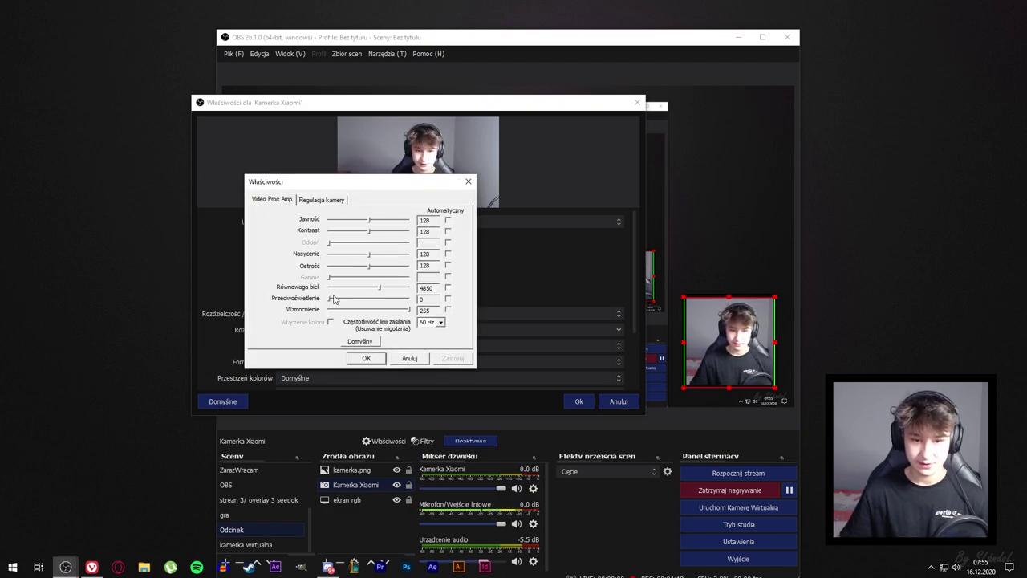
left_click_drag(405, 314, 354, 314)
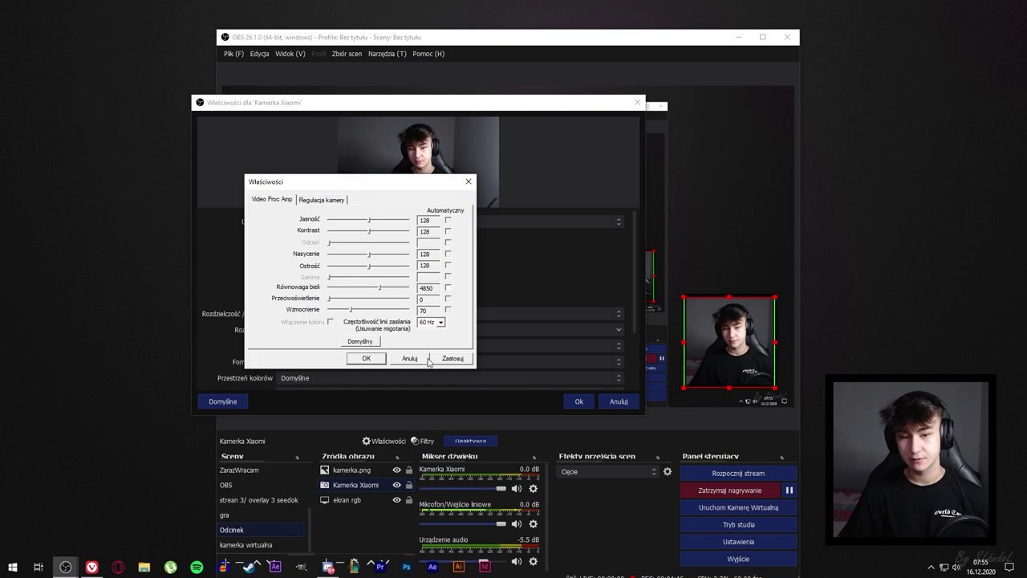
left_click(365, 359)
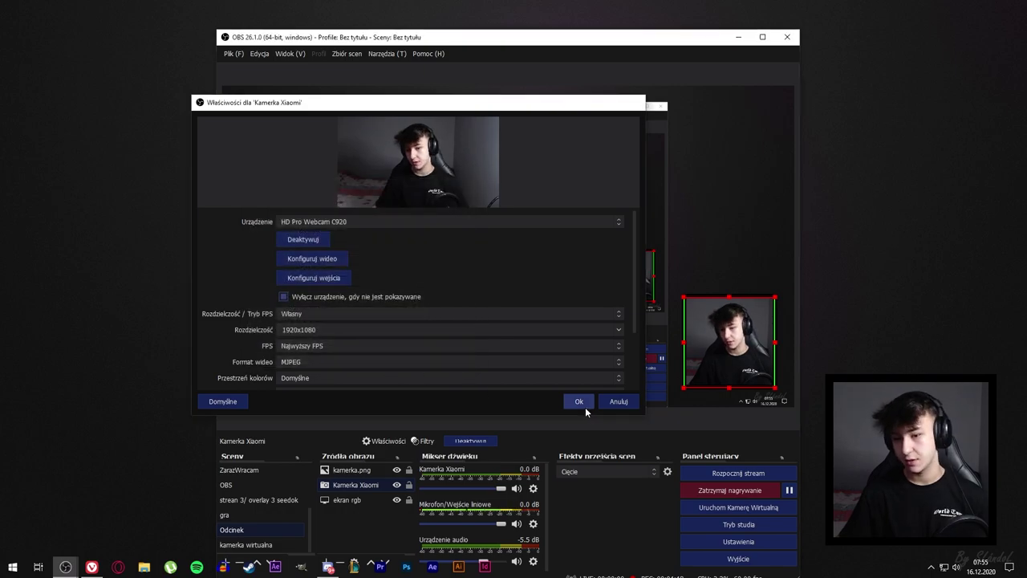
left_click(583, 403)
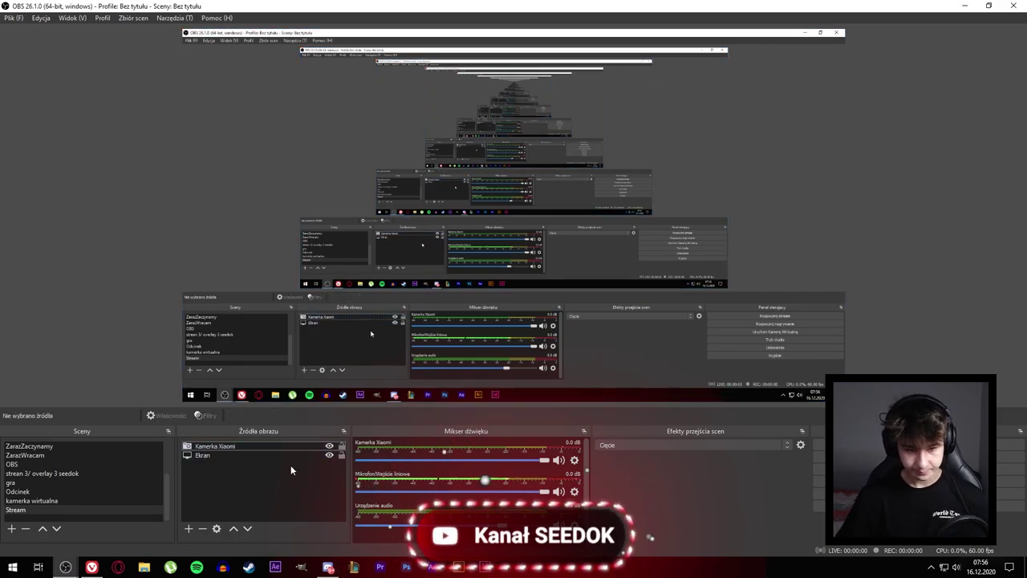
- Minimize the OBS window showing the Stream scene, then move Kamerka Xiaomi out of its frame in Odcinek and enlarge it uncropped
left_click(249, 455)
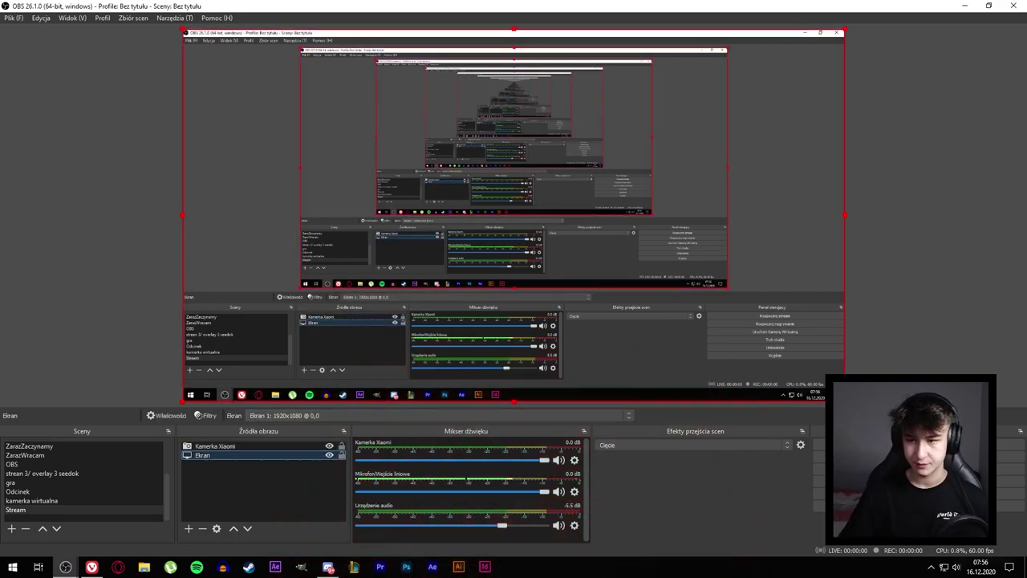
left_click(965, 7)
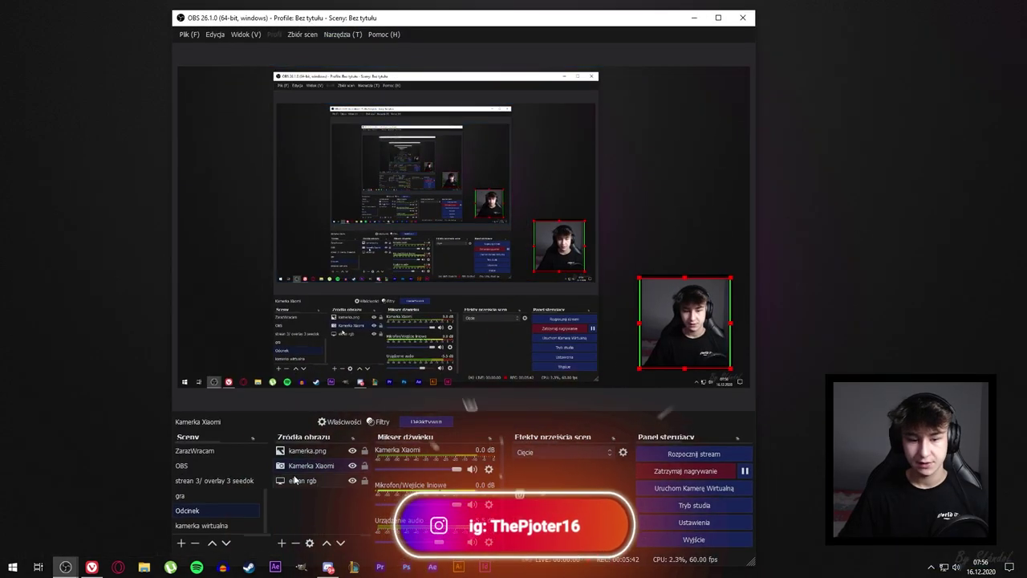
left_click_drag(674, 311, 433, 207)
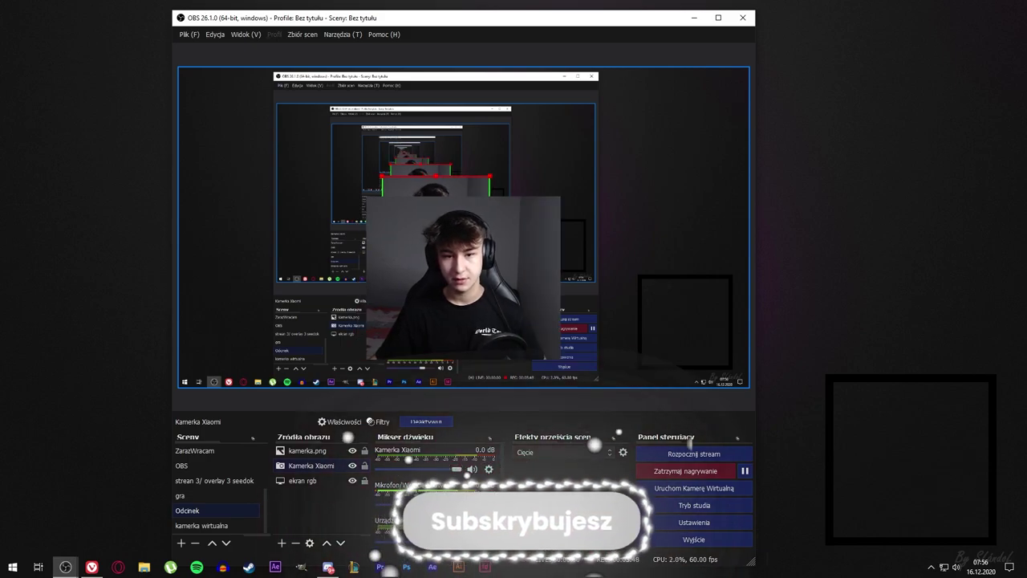
left_click_drag(498, 268, 325, 158)
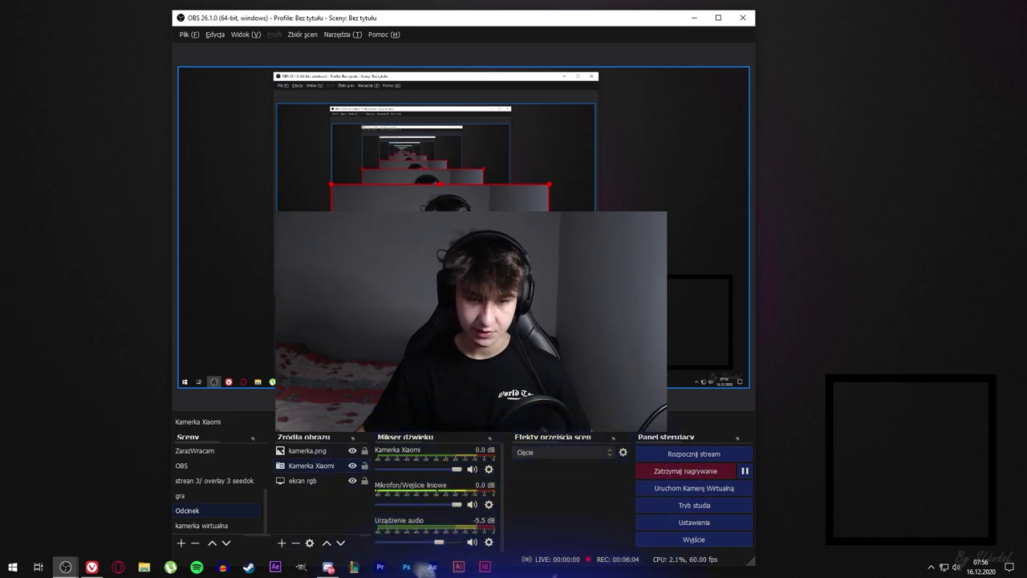
- Crop the sides of Kamerka Xiaomi and fit it back inside the black kamerka.png frame in the preview's lower corner
left_click(308, 450)
left_click(311, 465)
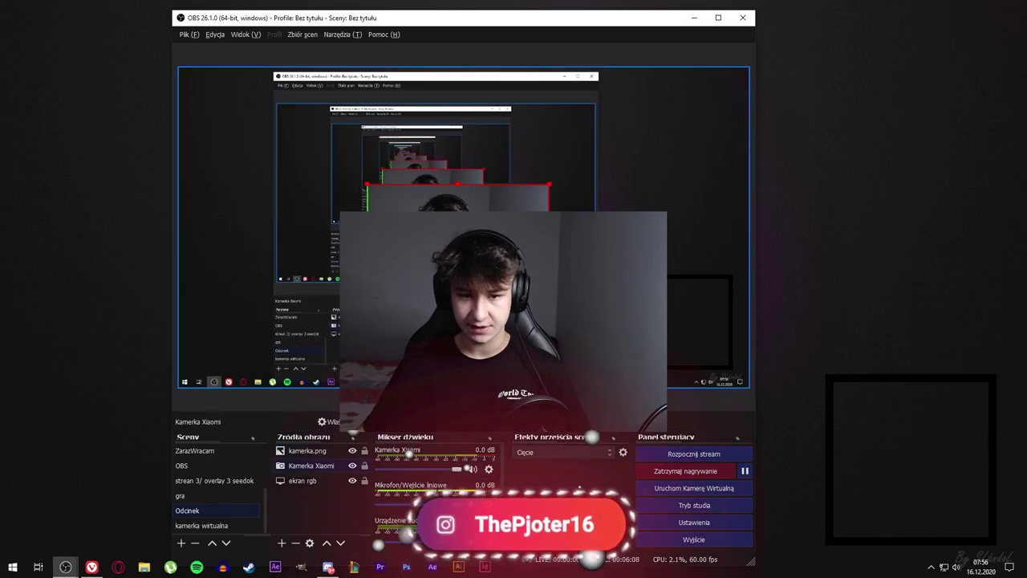
left_click_drag(549, 244, 638, 284)
left_click_drag(556, 287, 639, 272)
left_click_drag(695, 348, 726, 358)
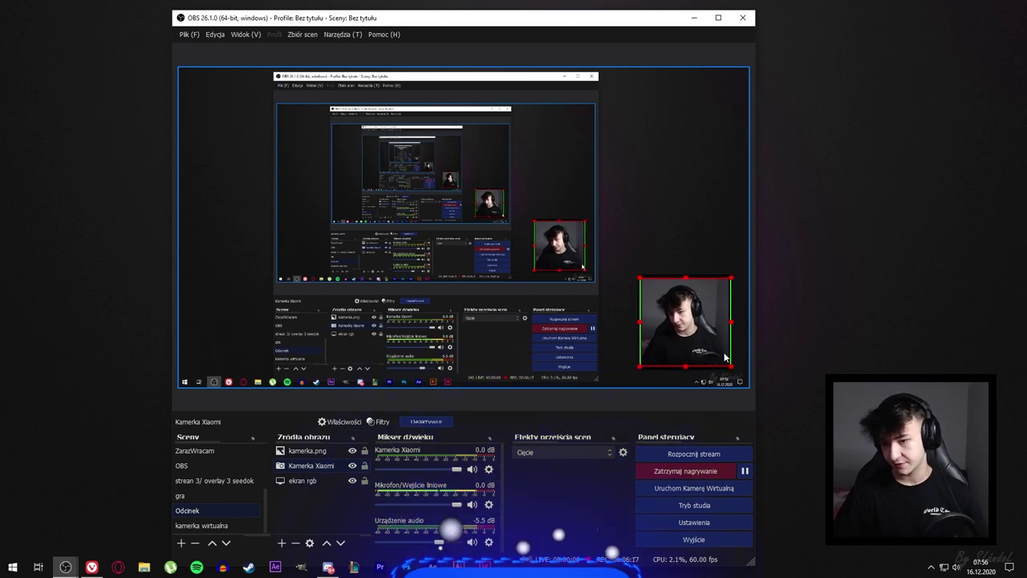
left_click(744, 234)
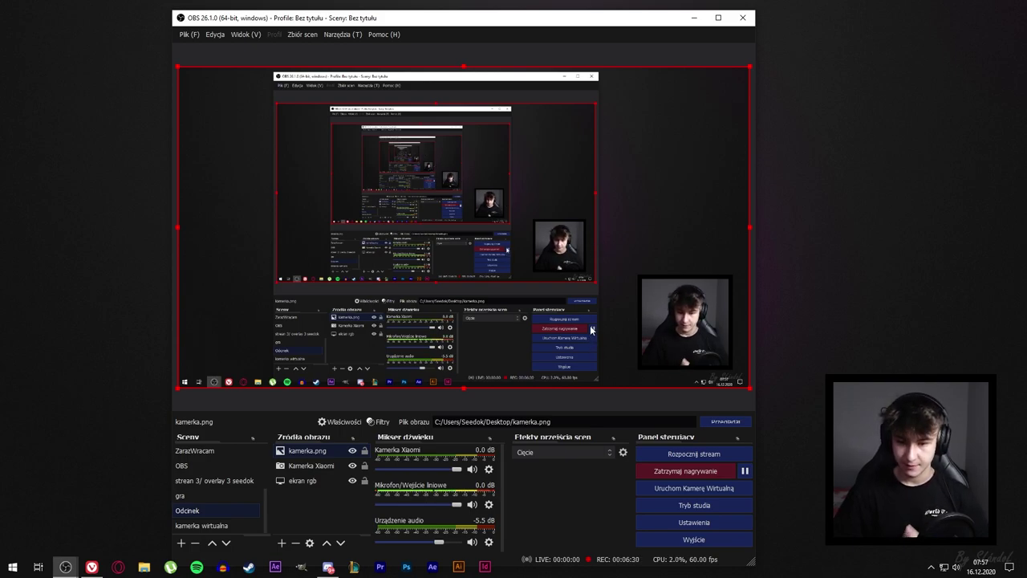
- Add a Stinger scene transition named PoradnikPrzejscie
left_click(568, 453)
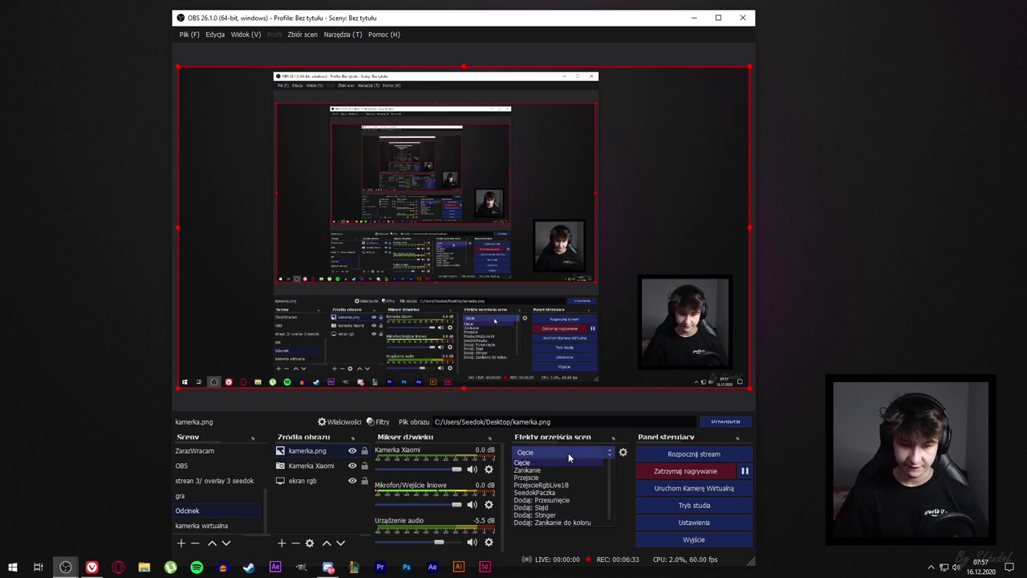
left_click(546, 514)
type("Przejście")
key("Return")
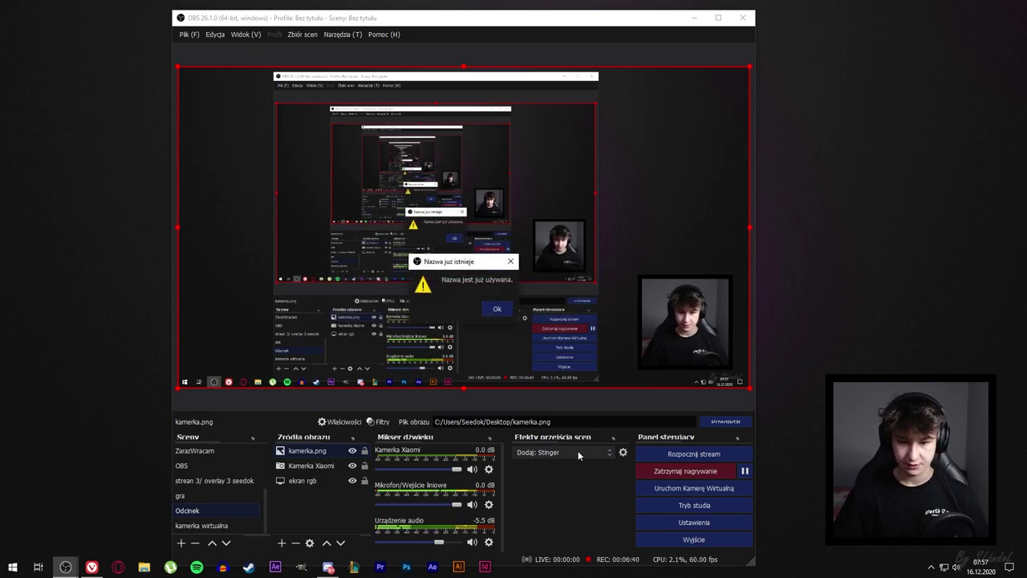
left_click(499, 310)
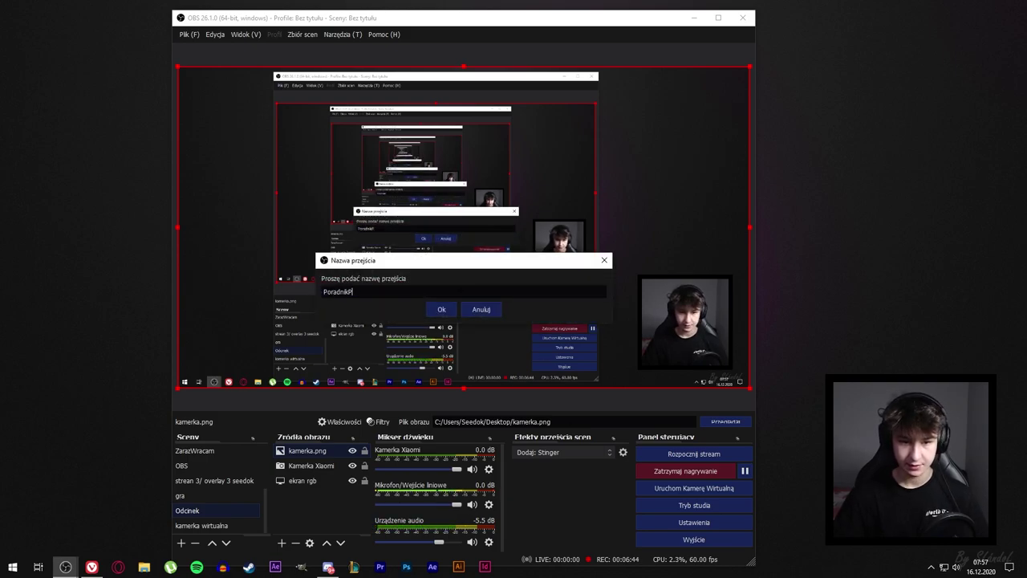
type("PoradnikPrzejscie")
key("Return")
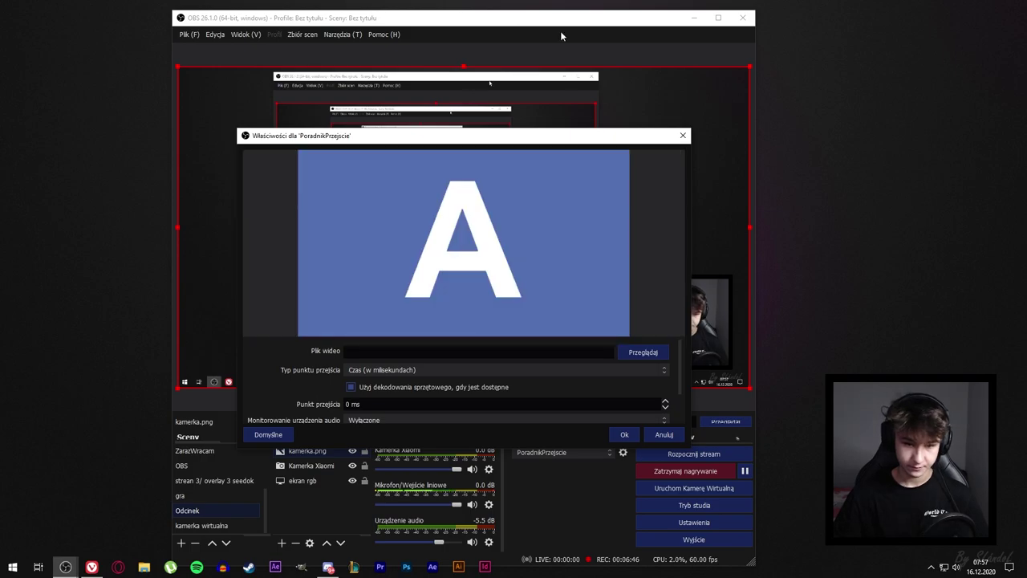
- Browse for the Stinger's video file in the desktop folder aae przejscia i animacje dla widzow
left_click_drag(471, 137, 382, 104)
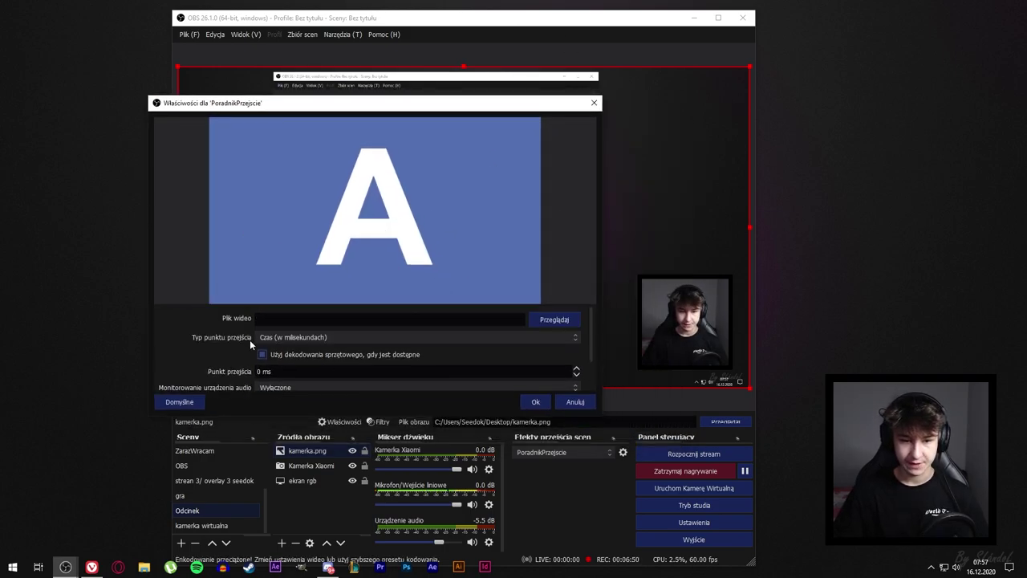
left_click(553, 320)
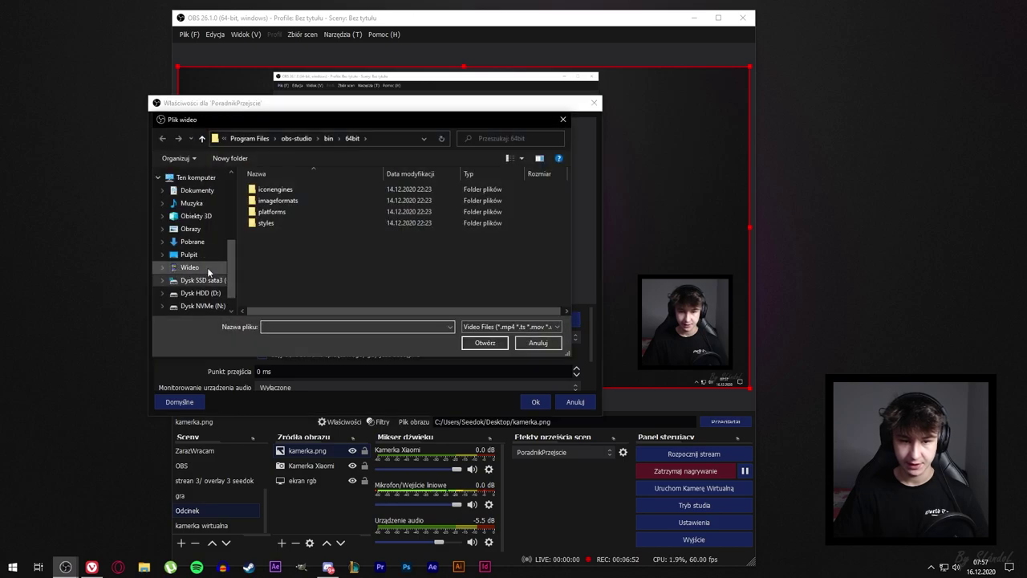
left_click(191, 254)
scroll(436, 244, "down", 1)
scroll(436, 244, "down", 3)
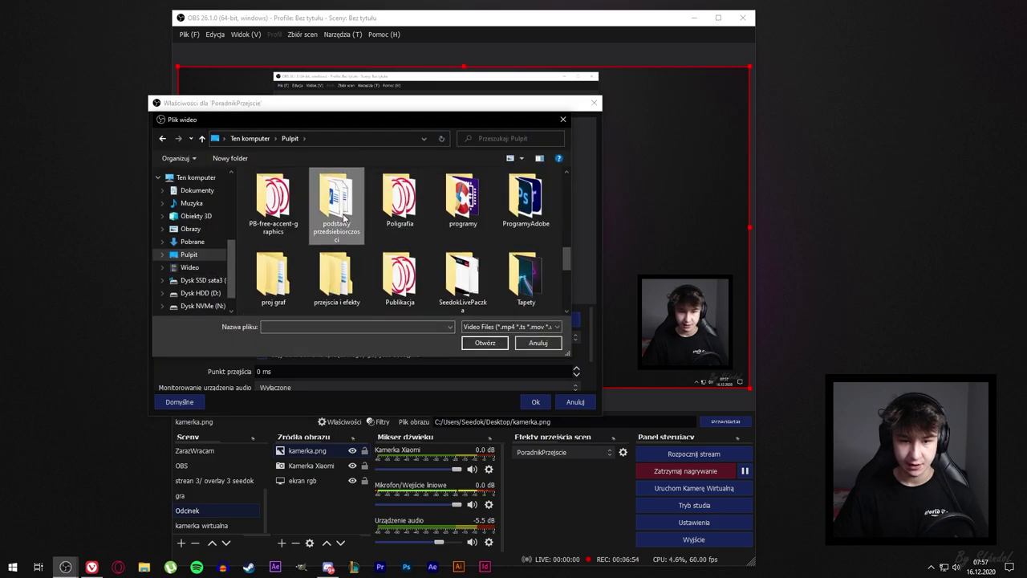
scroll(345, 216, "up", 4)
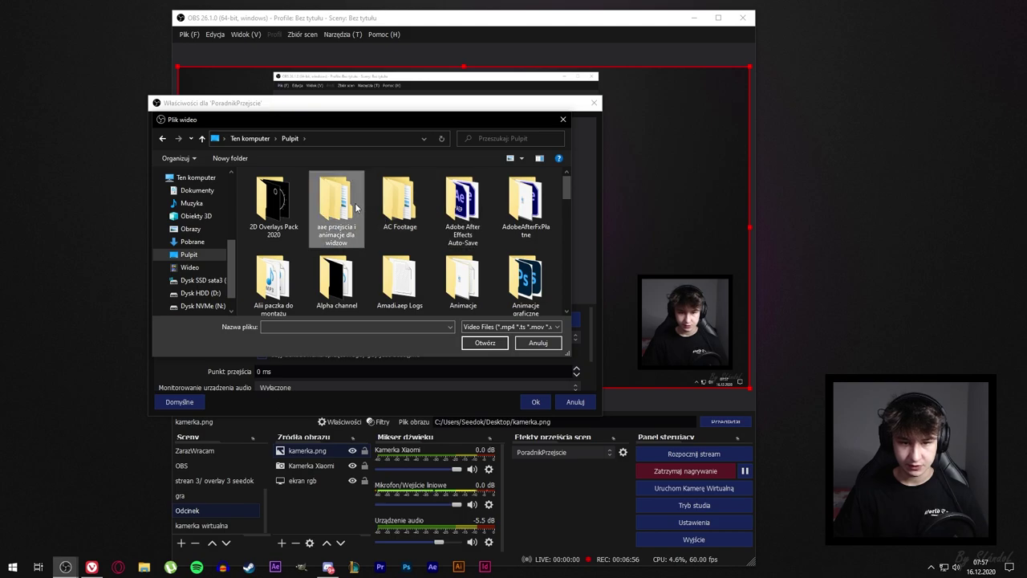
double_click(350, 206)
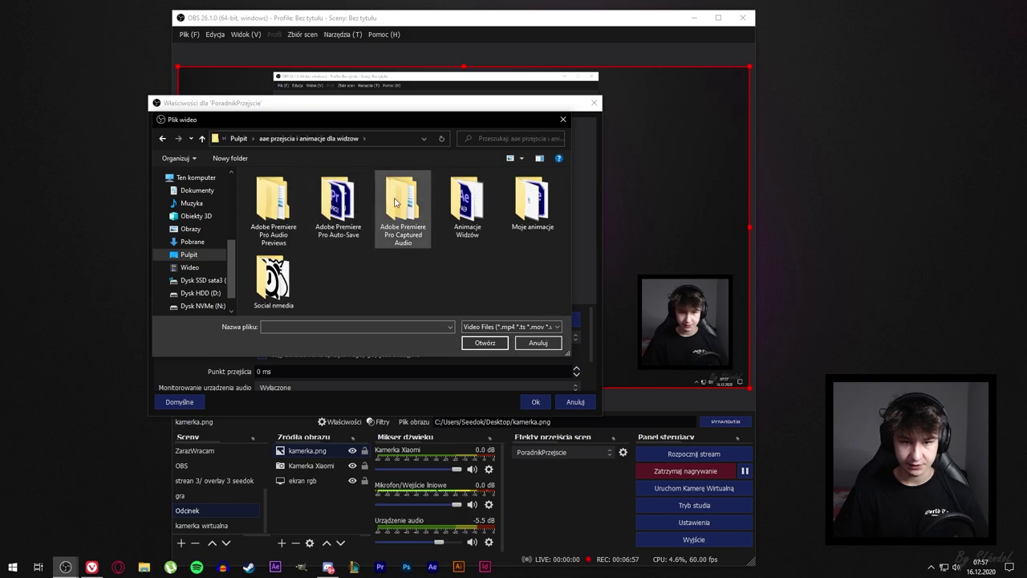
- Choose przejscie seedok.mov from the Moje animacje subfolder as the transition's video file
double_click(532, 202)
scroll(417, 242, "down", 2)
left_click(418, 242)
key("p")
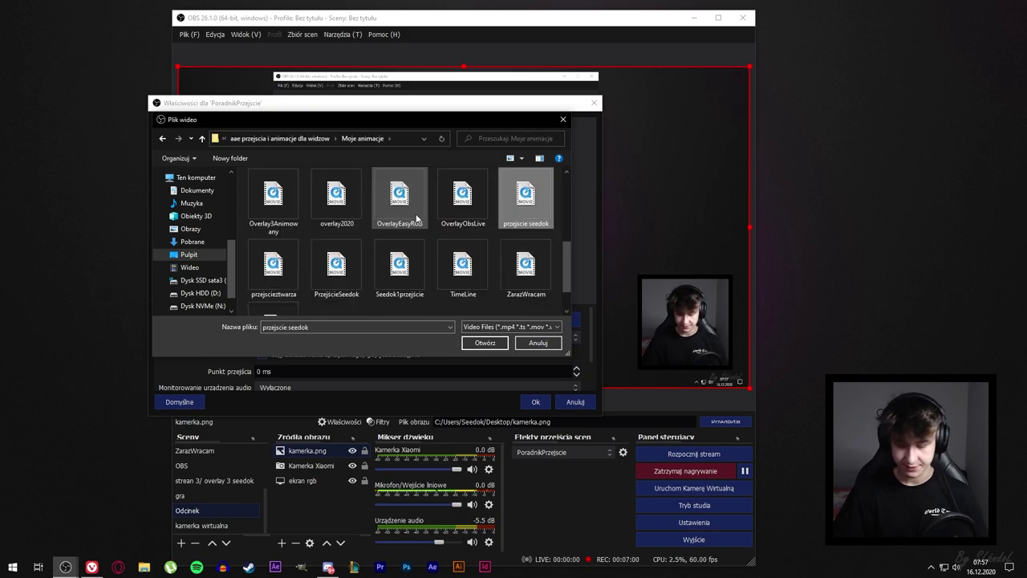
key("Right")
double_click(526, 196)
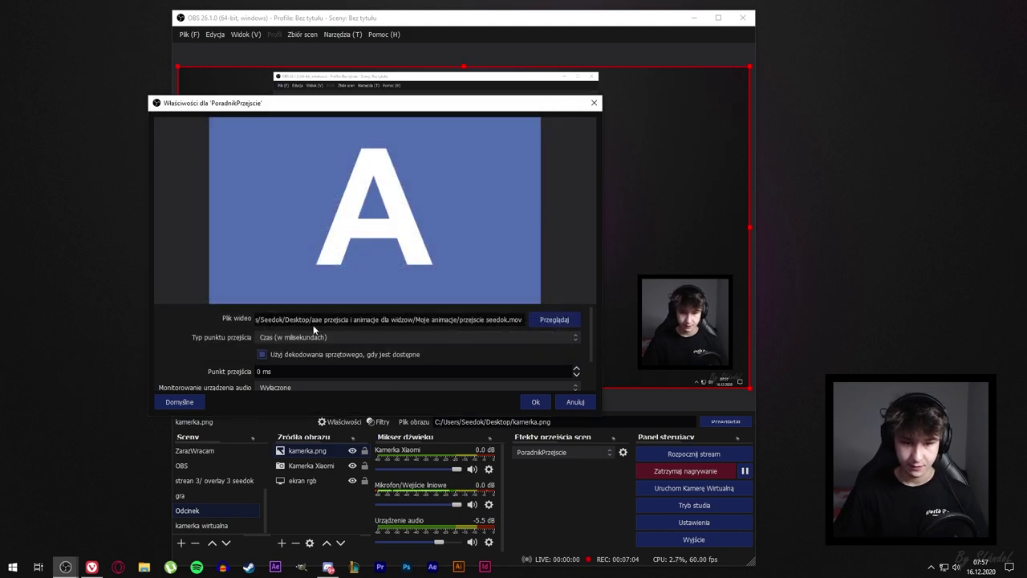
- Set the transition point (Punkt przejścia) to 2000 ms and accept the PoradnikPrzejscie properties
scroll(266, 348, "down", 2)
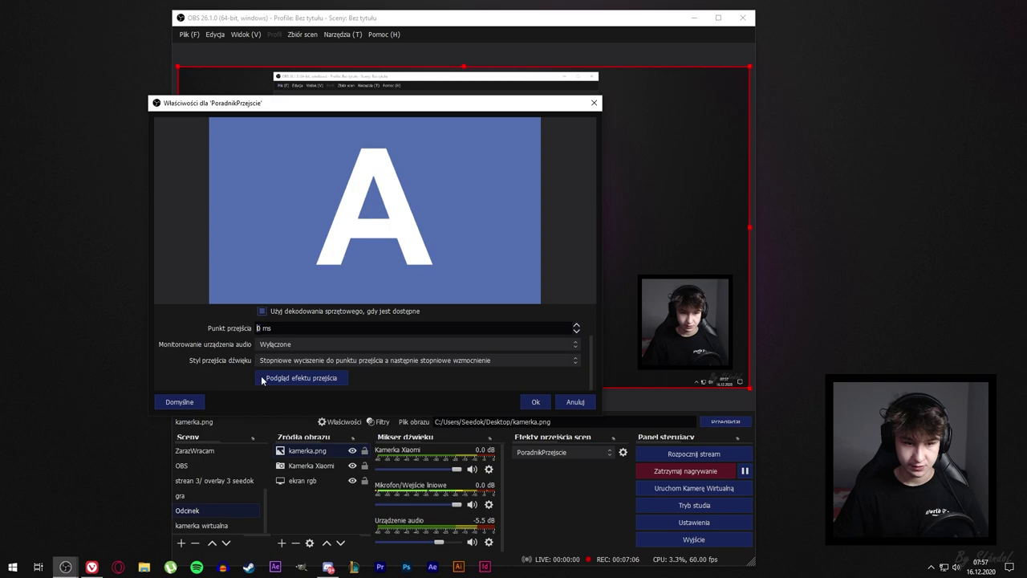
key("BackSpace")
type("2")
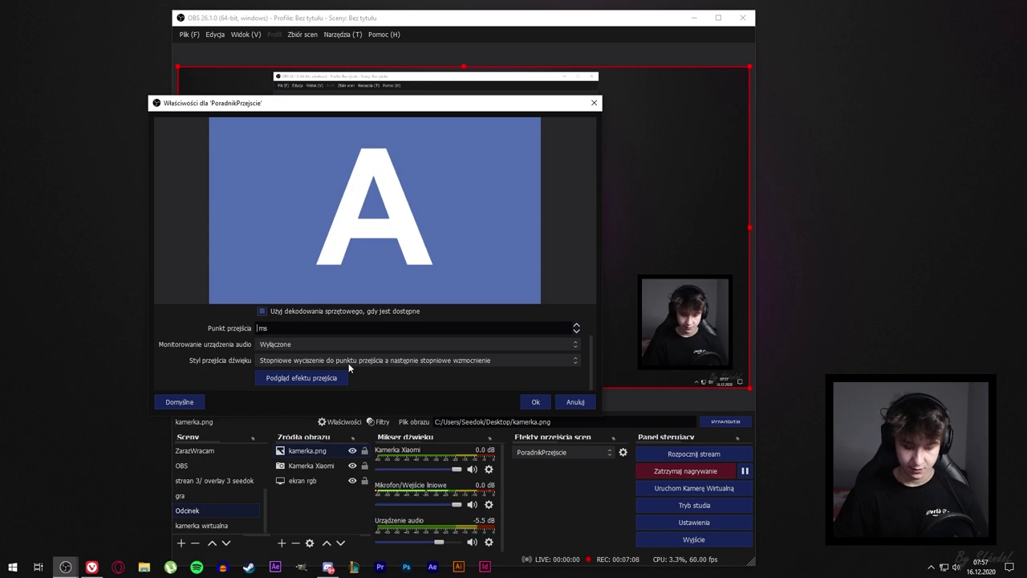
type("000")
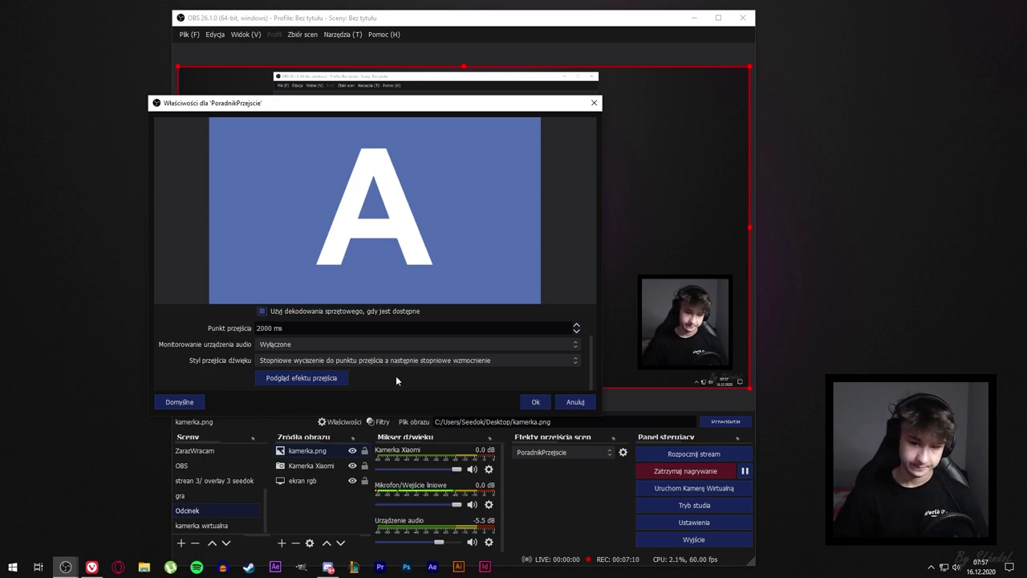
left_click(535, 402)
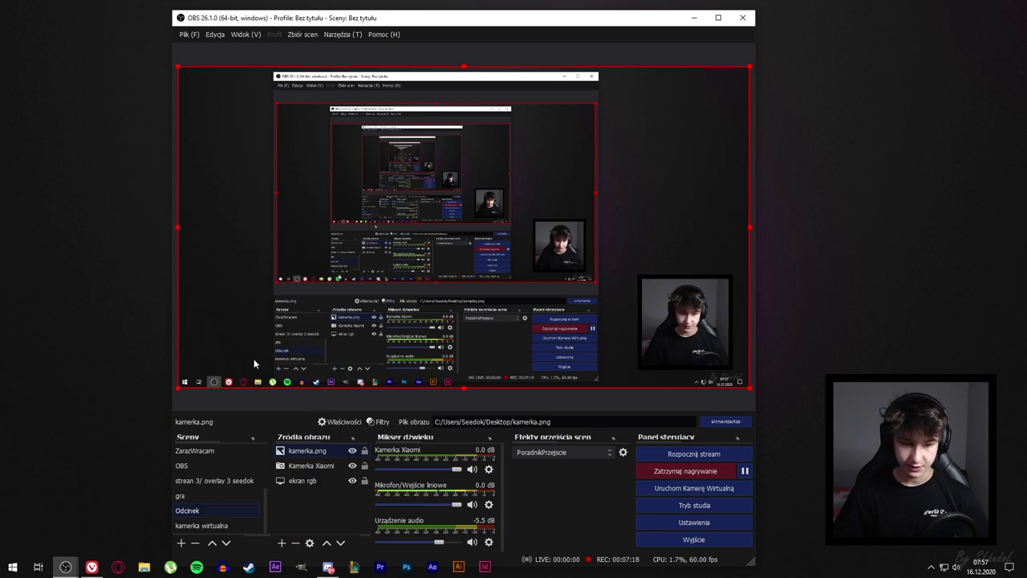
- Test the transition by switching to the EkranŚwiąteczny scene, and review PoradnikPrzejscie's properties
scroll(236, 454, "up", 3)
left_click(206, 450)
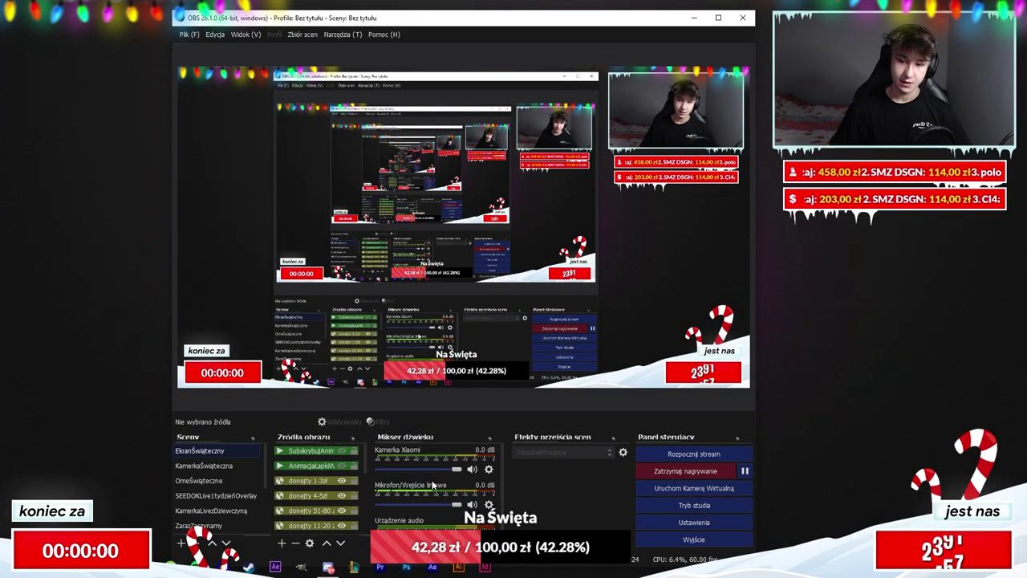
left_click(622, 452)
left_click(659, 483)
left_click(393, 404)
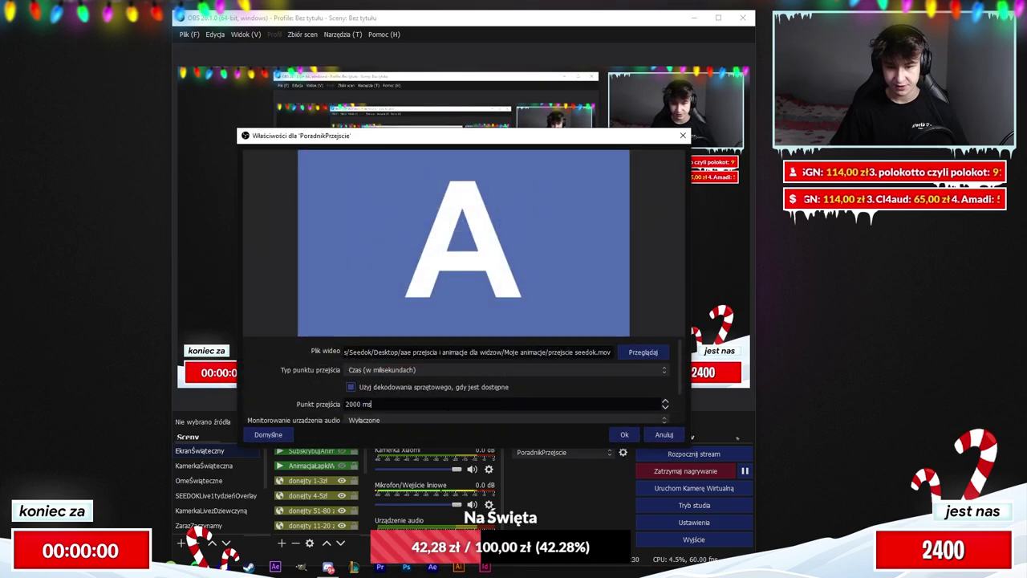
left_click(624, 434)
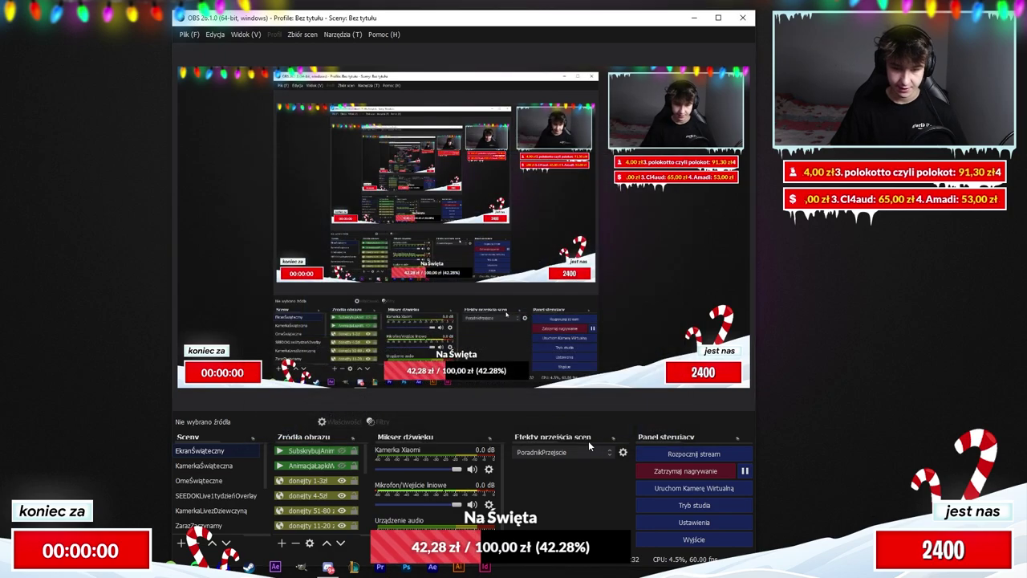
- Switch back to the Odcinek scene and maximize the OBS window
scroll(219, 519, "down", 5)
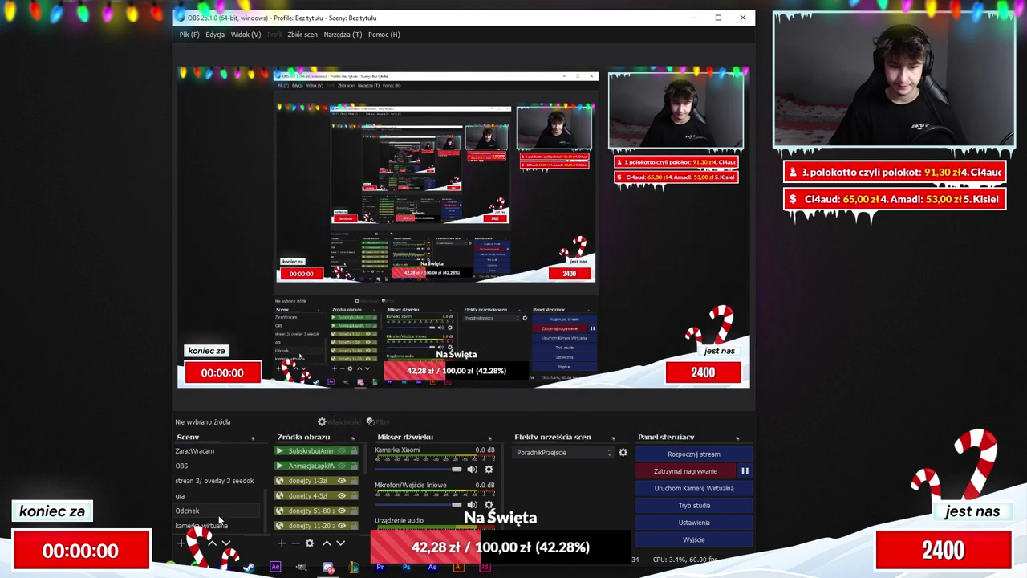
left_click(204, 512)
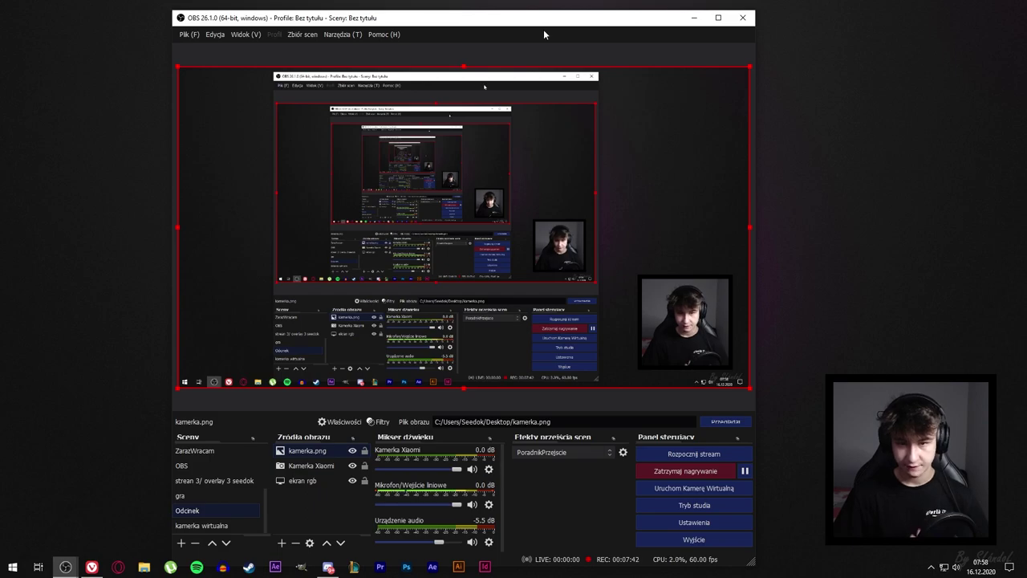
mouse_move(508, 17)
left_mouse_down()
mouse_move(506, 51)
mouse_move(501, 31)
left_mouse_up()
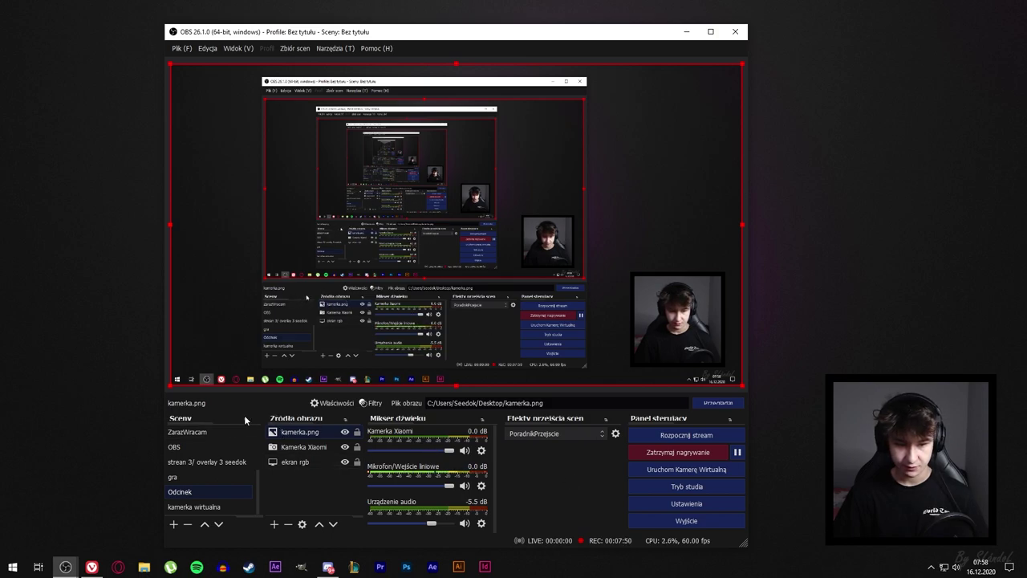
left_click(710, 31)
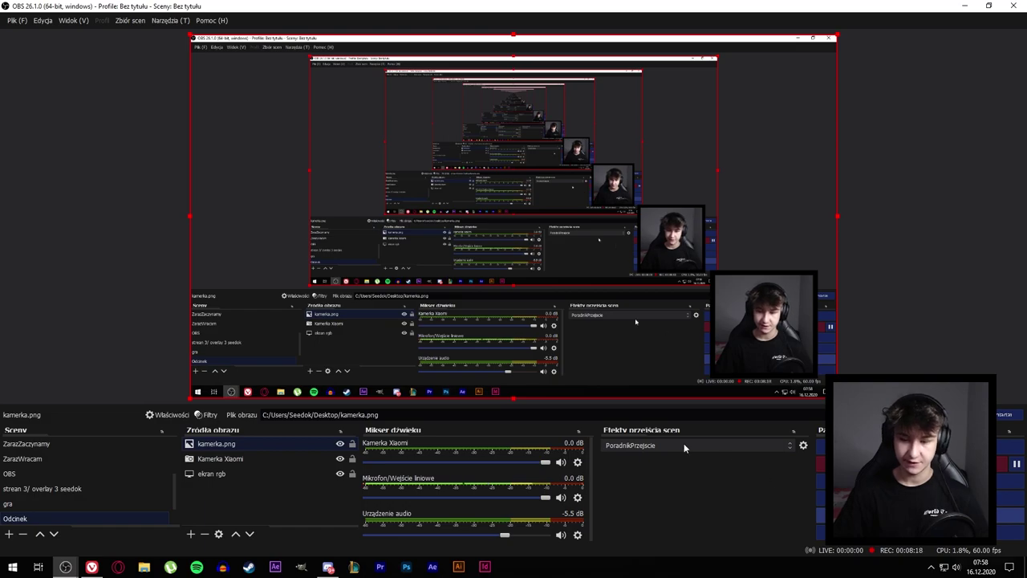
- Open the OBS settings and look through the general options (Główne), from output and snapping to Multiview
left_click(915, 497)
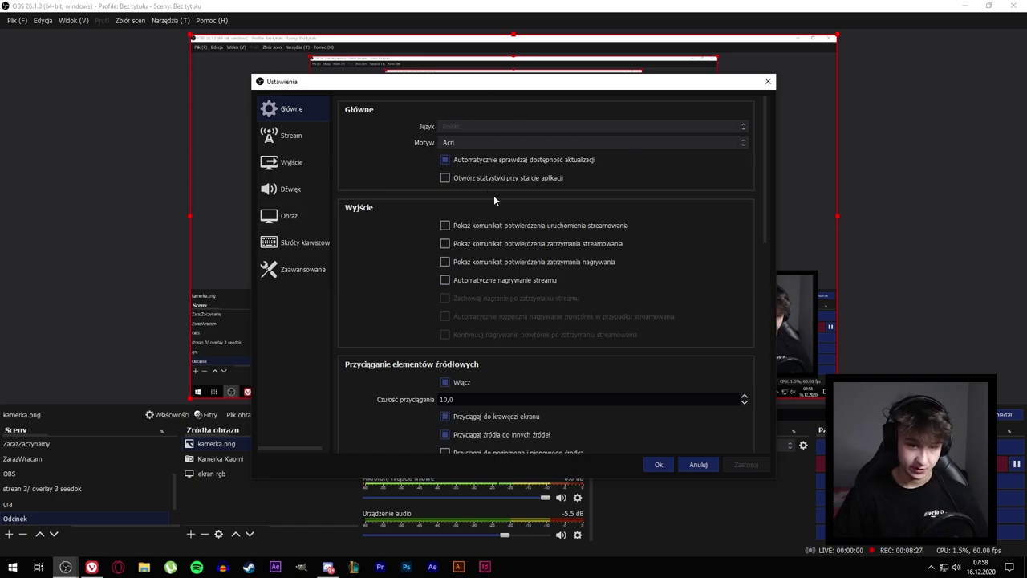
scroll(499, 339, "down", 15)
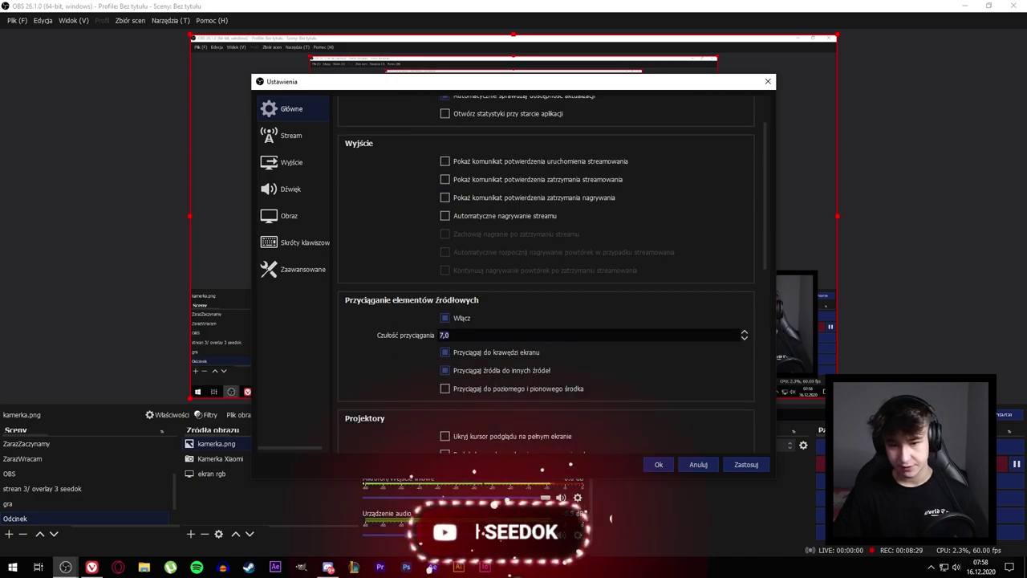
scroll(477, 382, "down", 15)
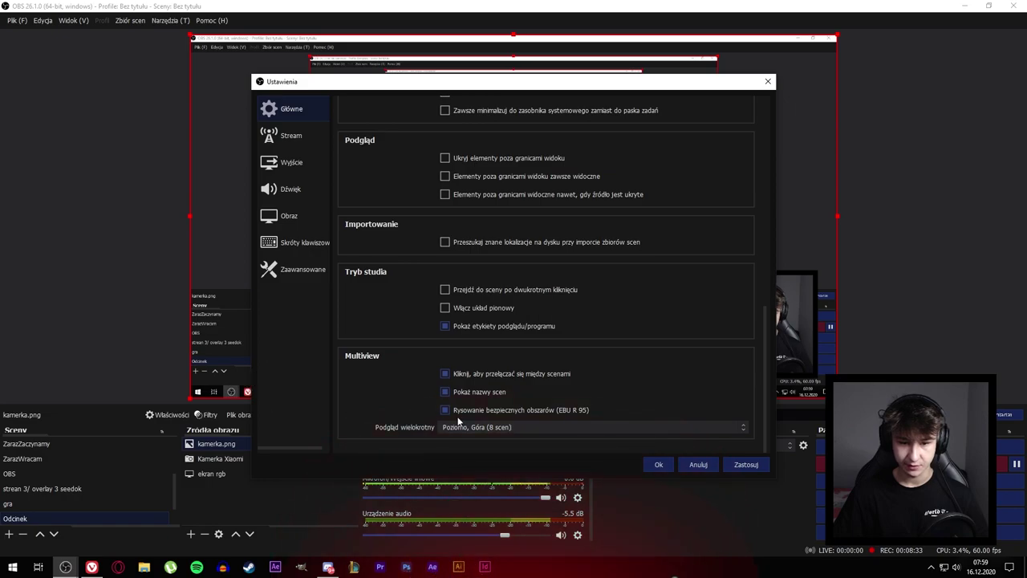
scroll(466, 395, "up", 15)
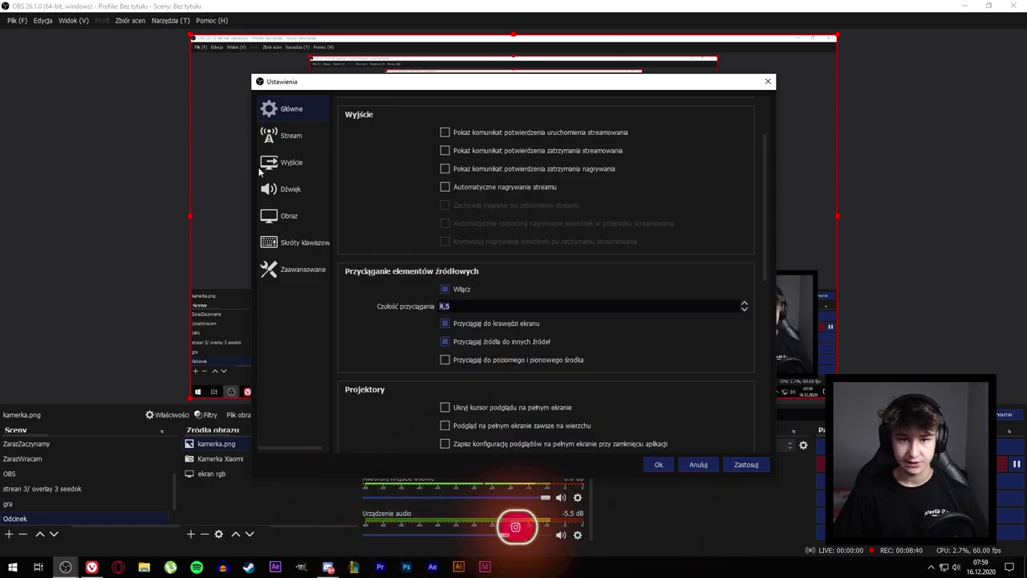
- Open the Stream settings, move the settings window aside and look through the available streaming services (Serwis)
left_click(309, 134)
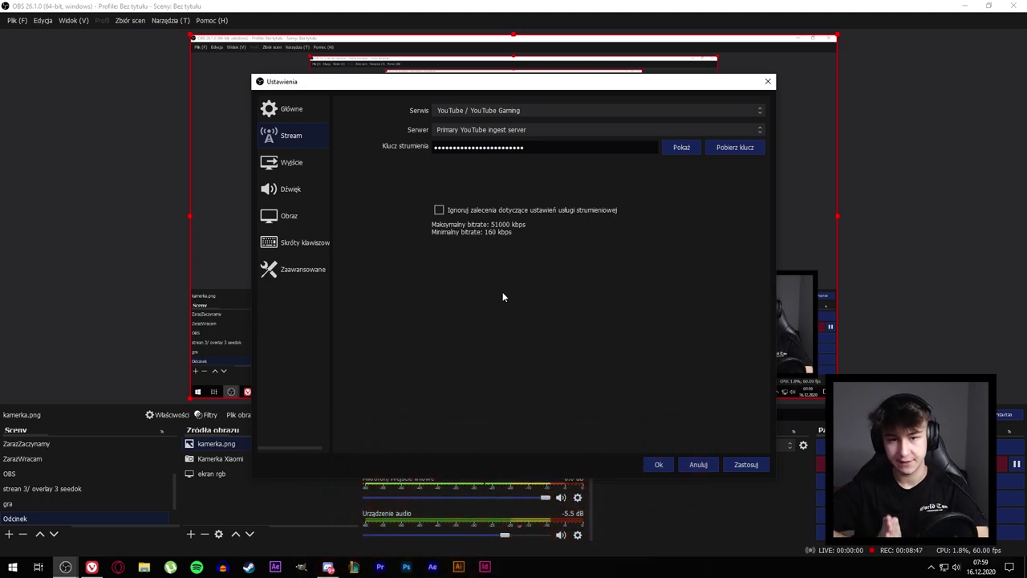
left_click_drag(506, 90, 397, 81)
left_click(360, 103)
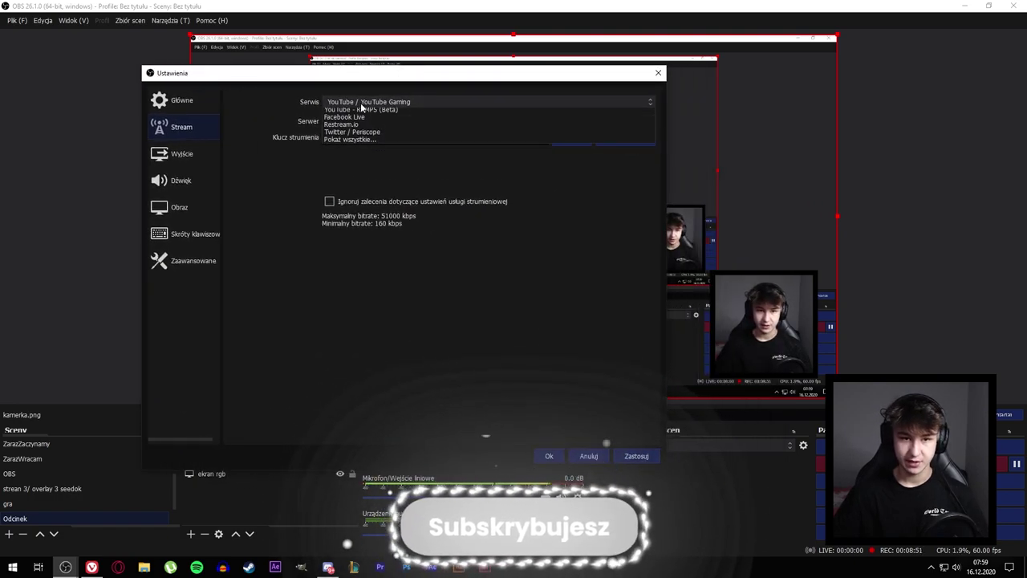
left_click(446, 207)
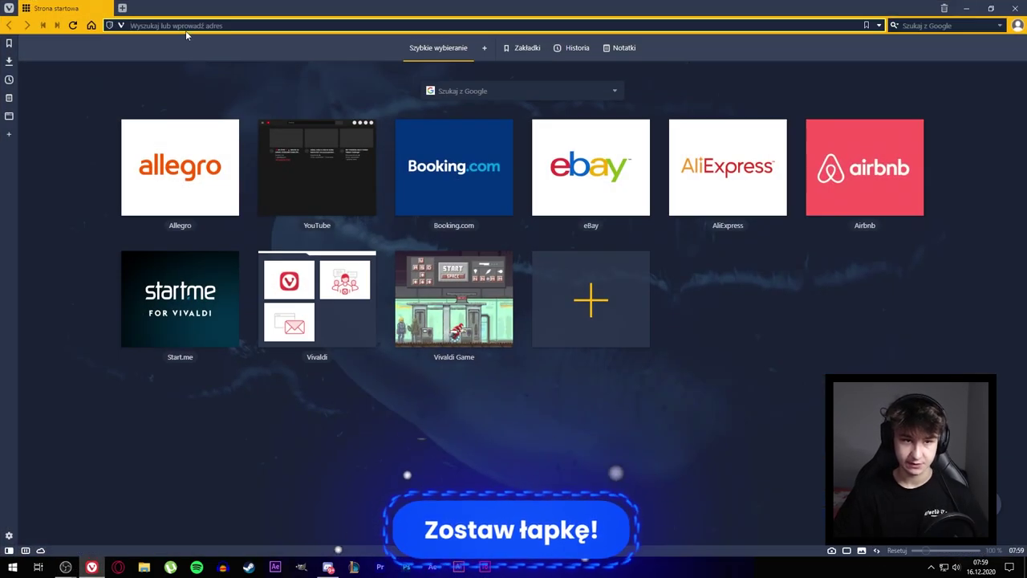
- Open youtube.com in the Vivaldi browser and go to YouTube Studio's live stream page showing the stream key settings
left_click(185, 25)
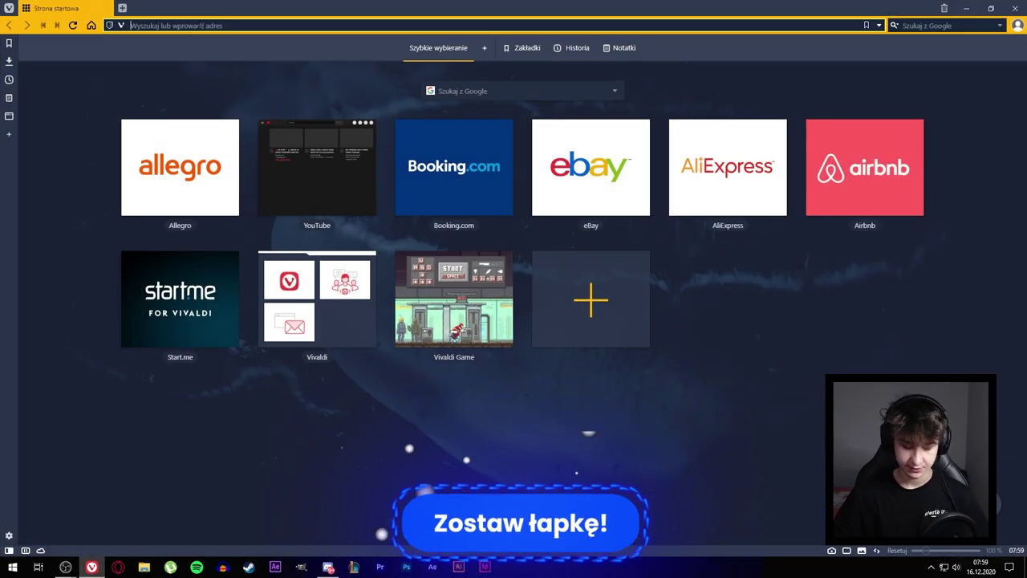
type("youtube.com")
key("Down")
key("Return")
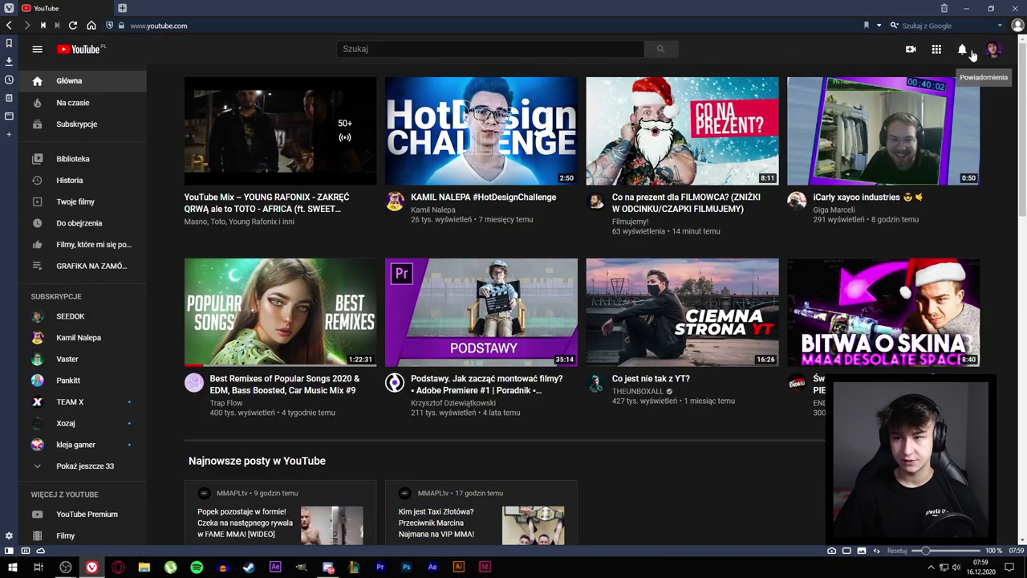
left_click(911, 49)
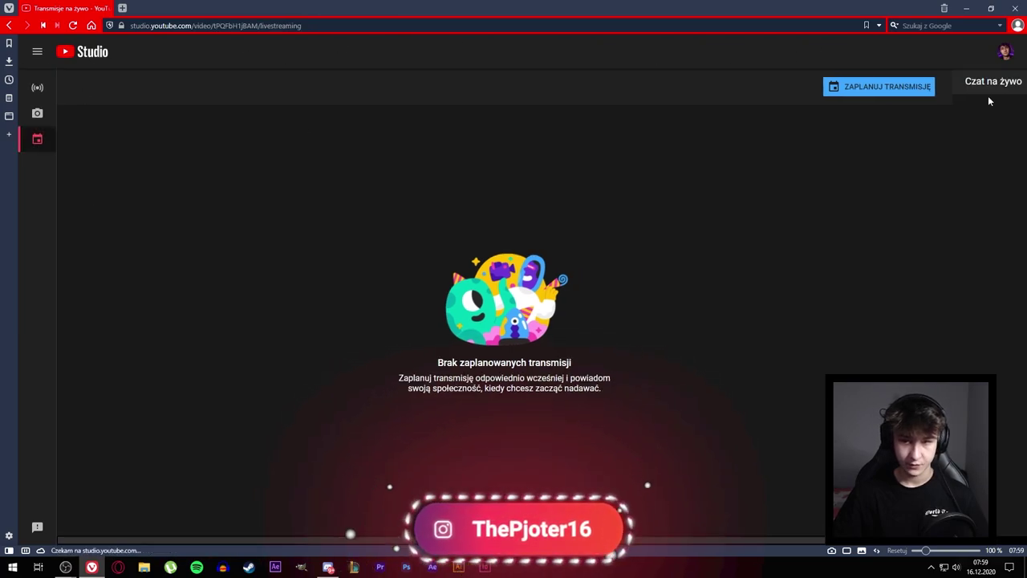
left_click(37, 86)
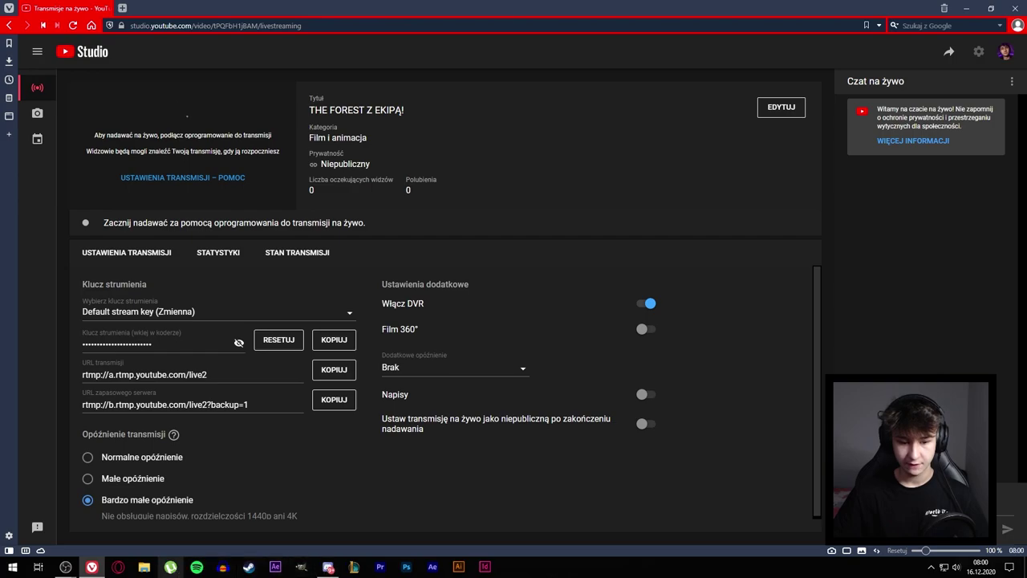
- Return to OBS and choose Twitch as the streaming service (Serwis)
left_click(66, 567)
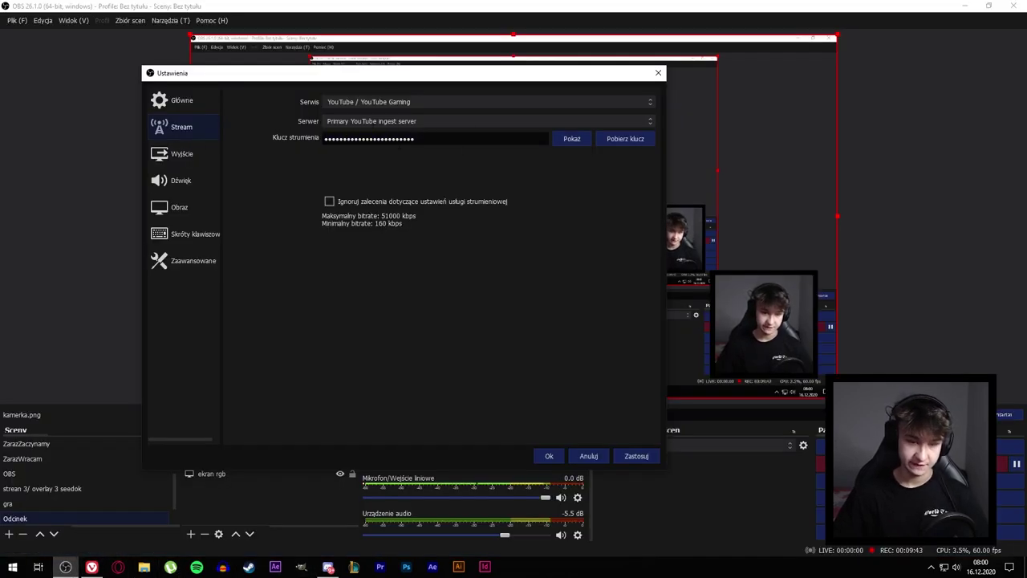
left_click(409, 102)
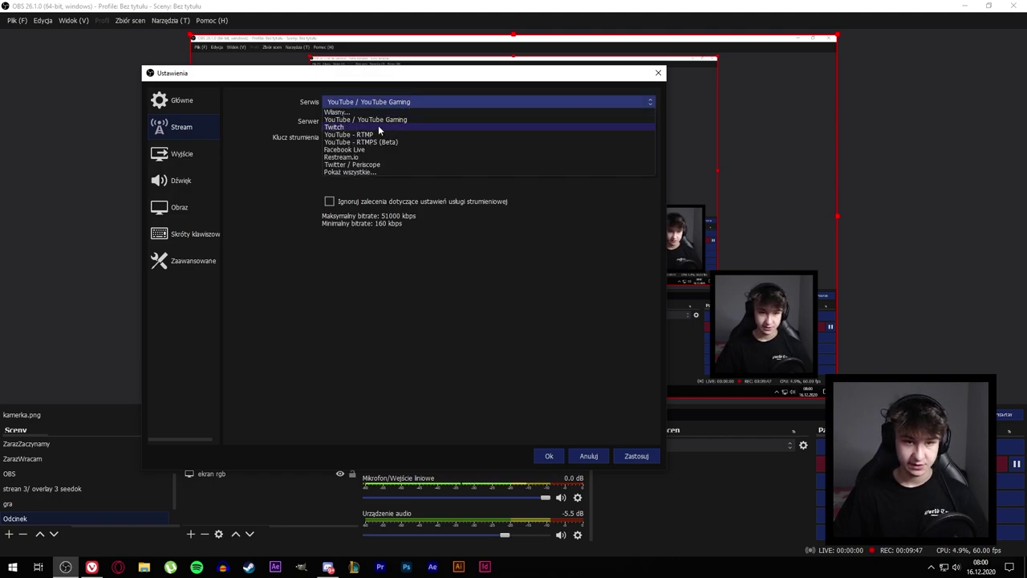
left_click(378, 127)
left_click(346, 141)
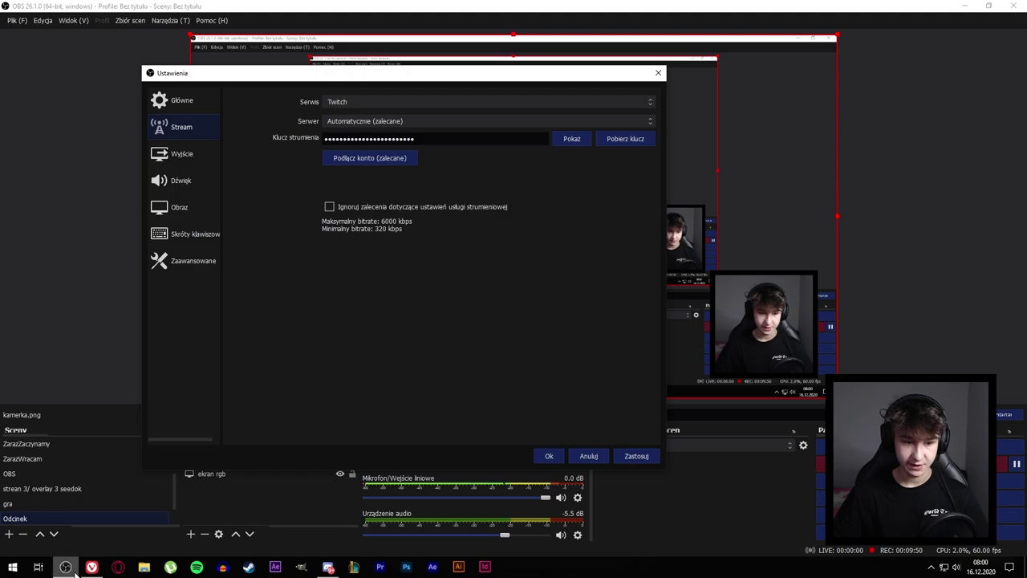
- Switch to the Vivaldi browser, search for twitch in a new tab and open the Twitch website
left_click(87, 570)
left_click(122, 8)
type("twitch")
key("Return")
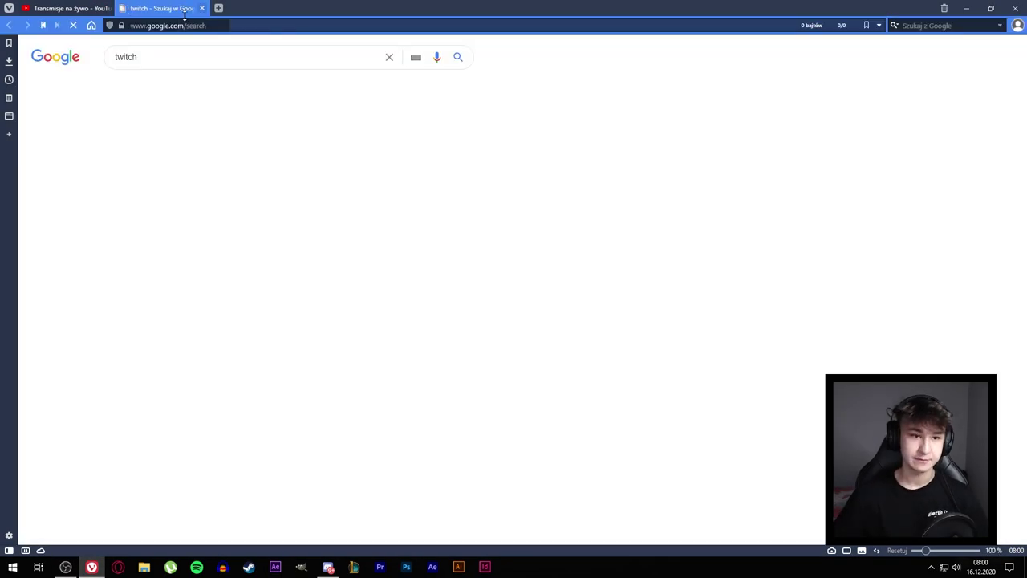
left_click(128, 144)
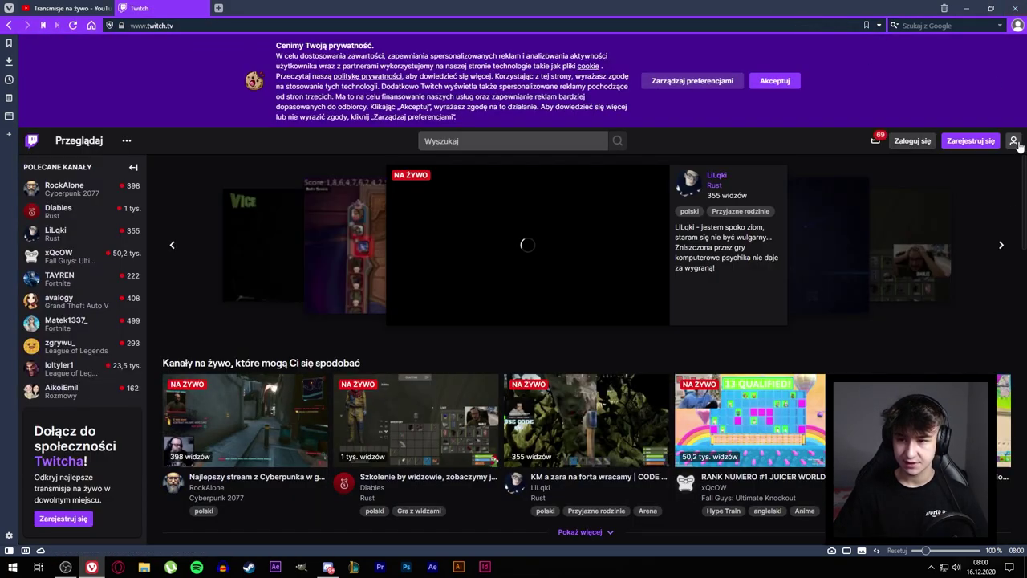
- Open the Twitch account settings and go to the channel and videos section (Kanał i filmy) to view the stream key field
left_click(1014, 142)
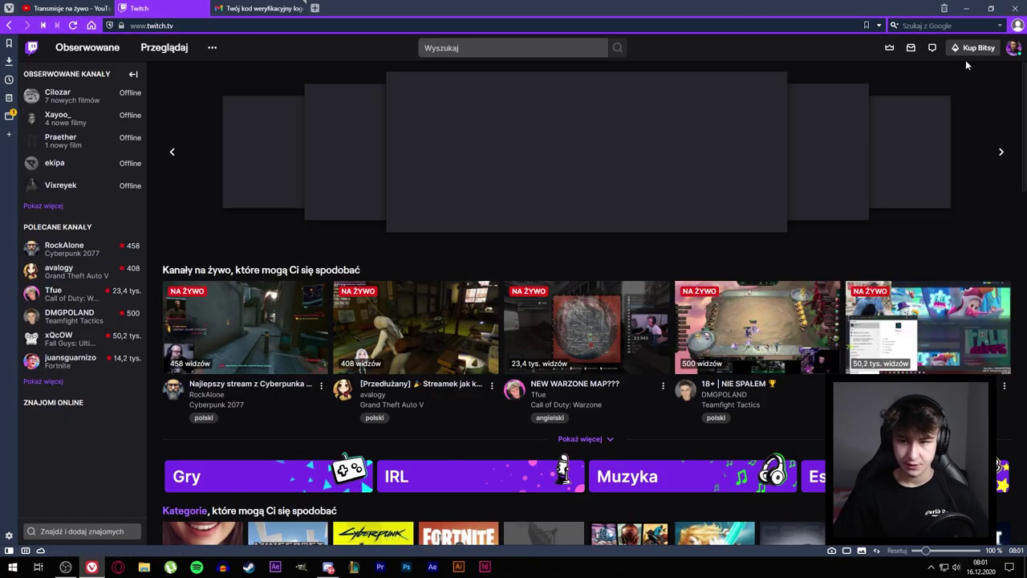
left_click(1013, 47)
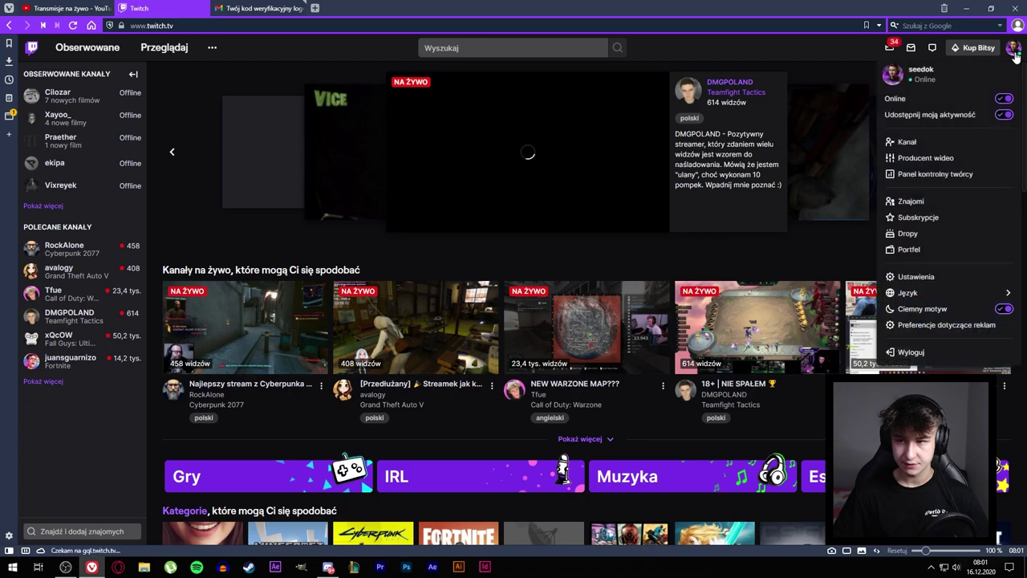
left_click(940, 279)
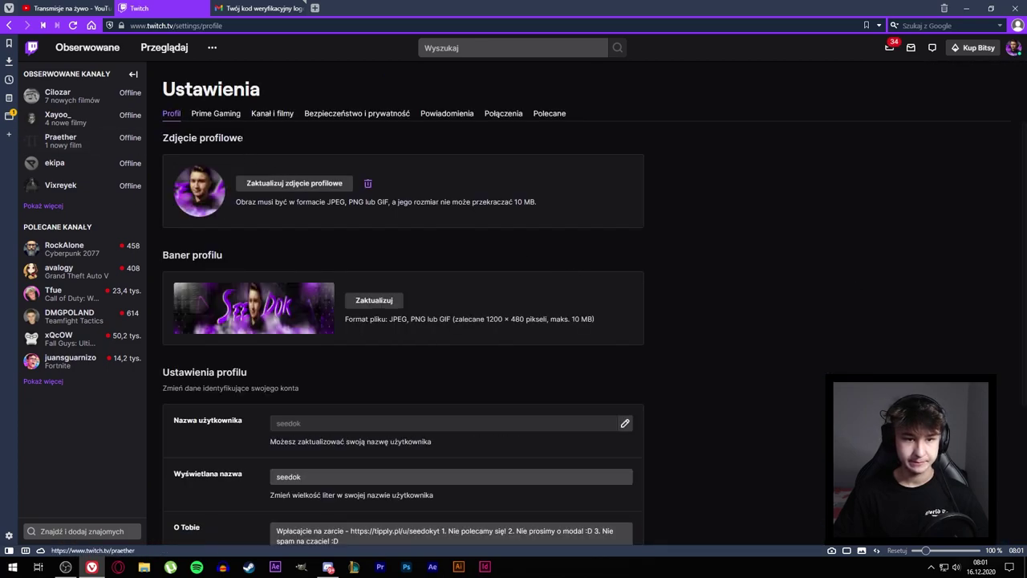
left_click(289, 115)
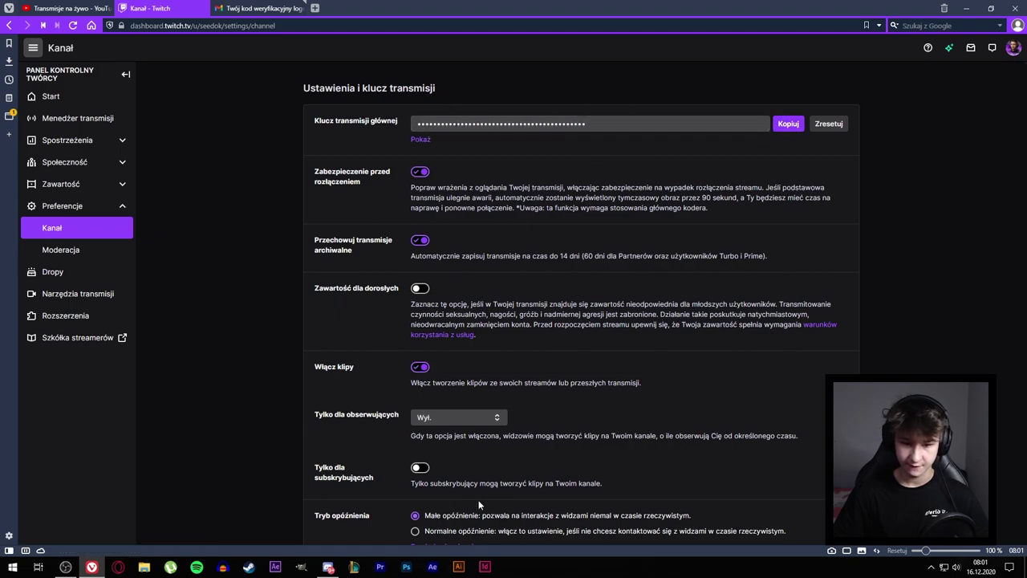
- Switch back to OBS and set the streaming service (Serwis) to YouTube / YouTube Gaming
key("alt+Tab")
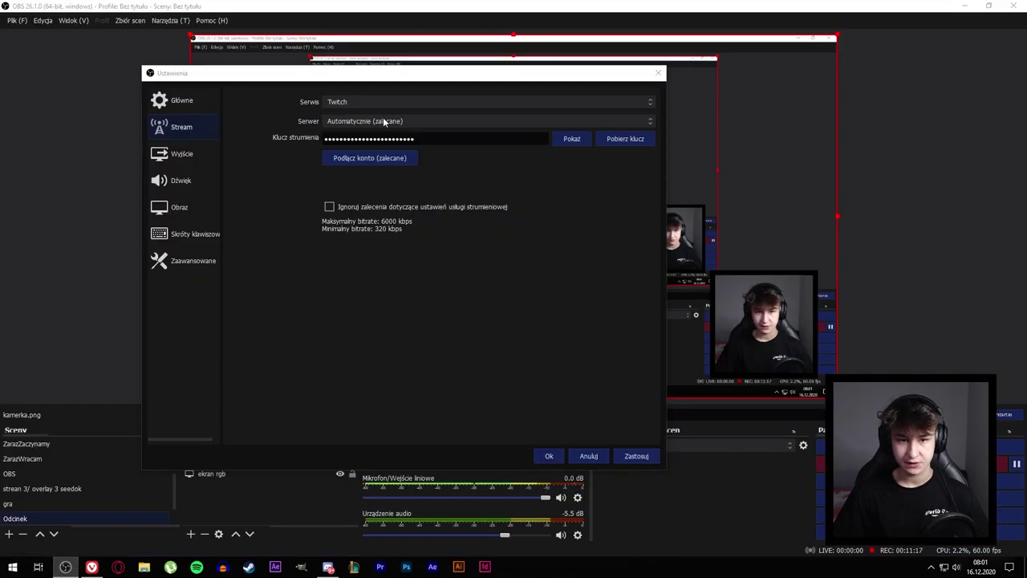
left_click(365, 102)
left_click(361, 118)
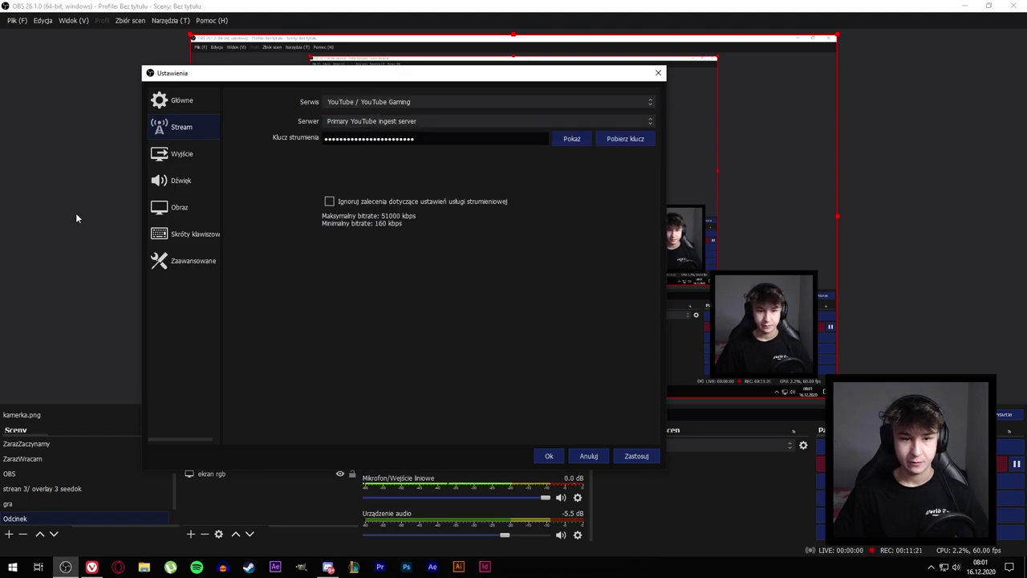
- Open the output settings (Wyjście) and examine the bitrate (Przepływność) under Streaming
left_click(179, 156)
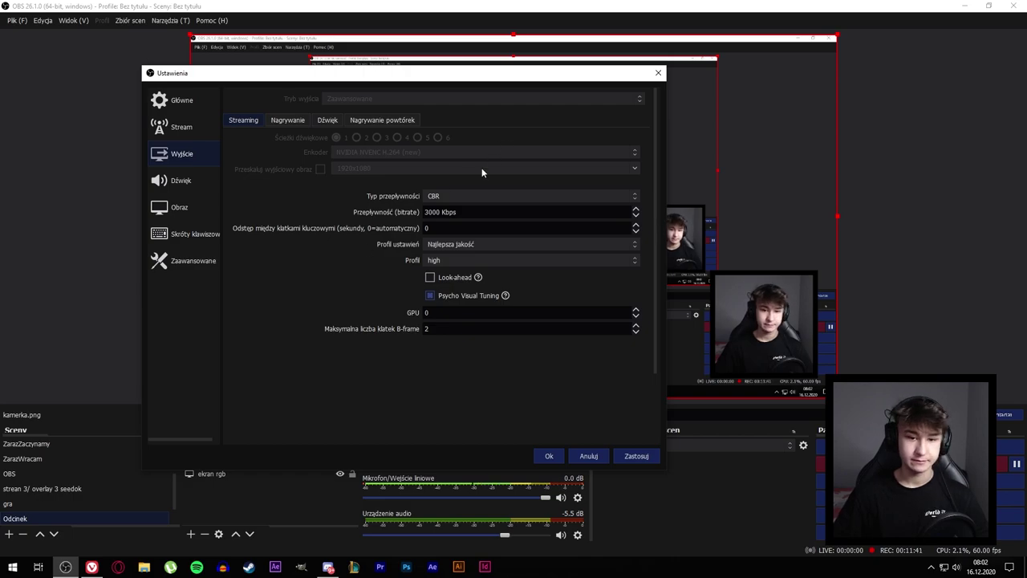
double_click(432, 212)
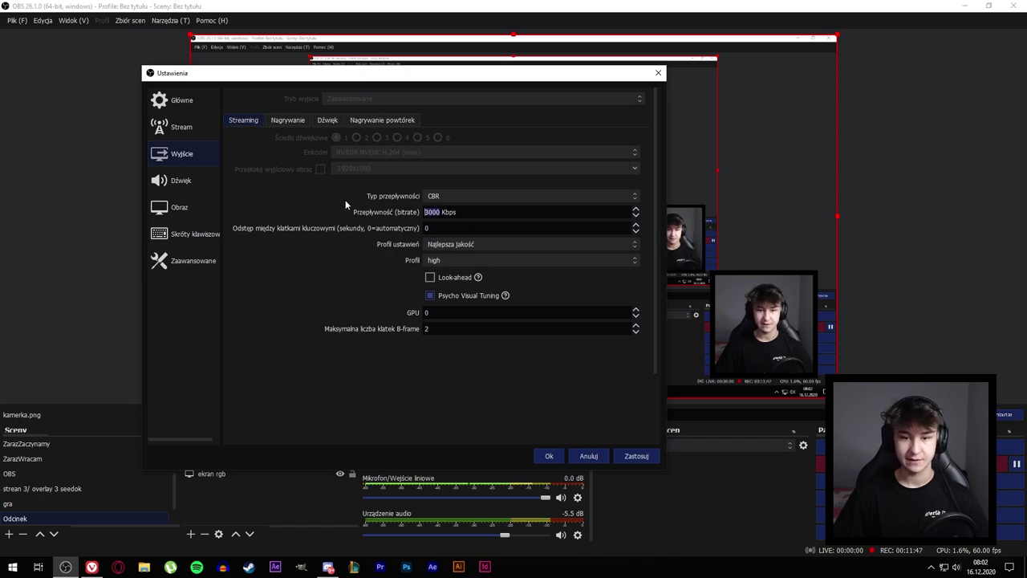
left_click(385, 211)
- Switch to the Vivaldi browser, open the Speedtest website in a new tab, and close it to return to YouTube Studio
key("alt+Tab")
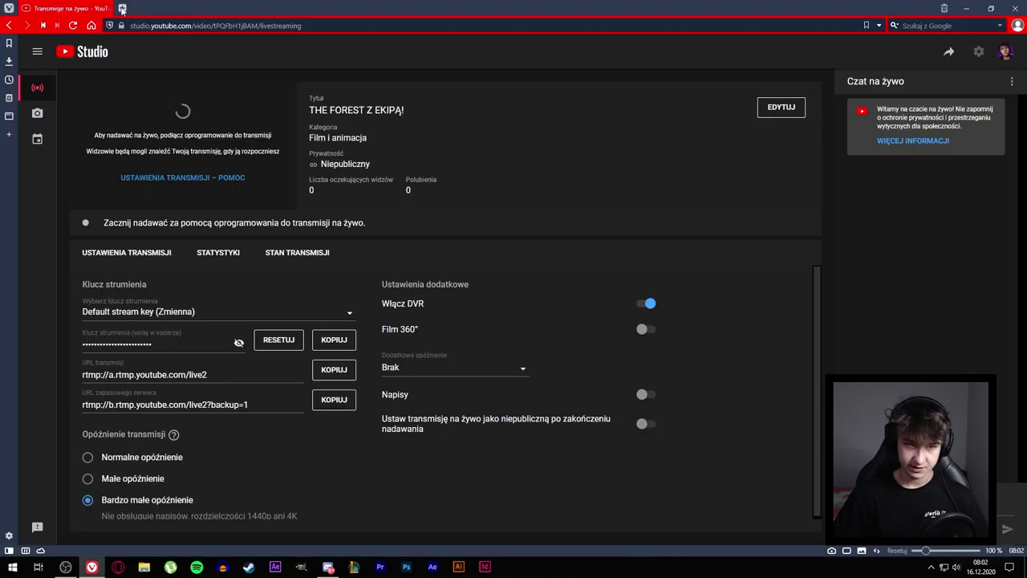
left_click(122, 10)
type("spee")
key("Return")
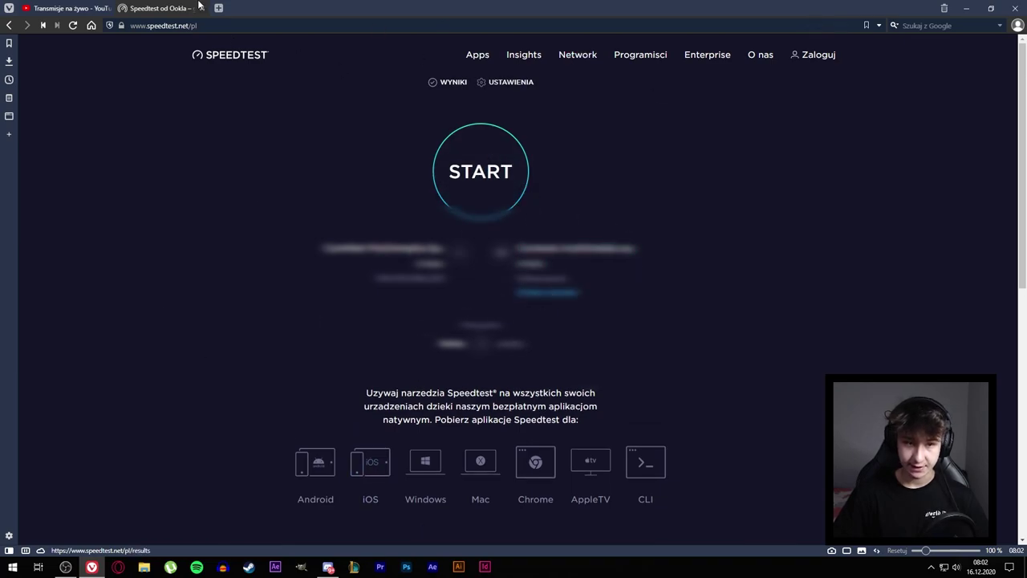
left_click(68, 8)
left_click(329, 566)
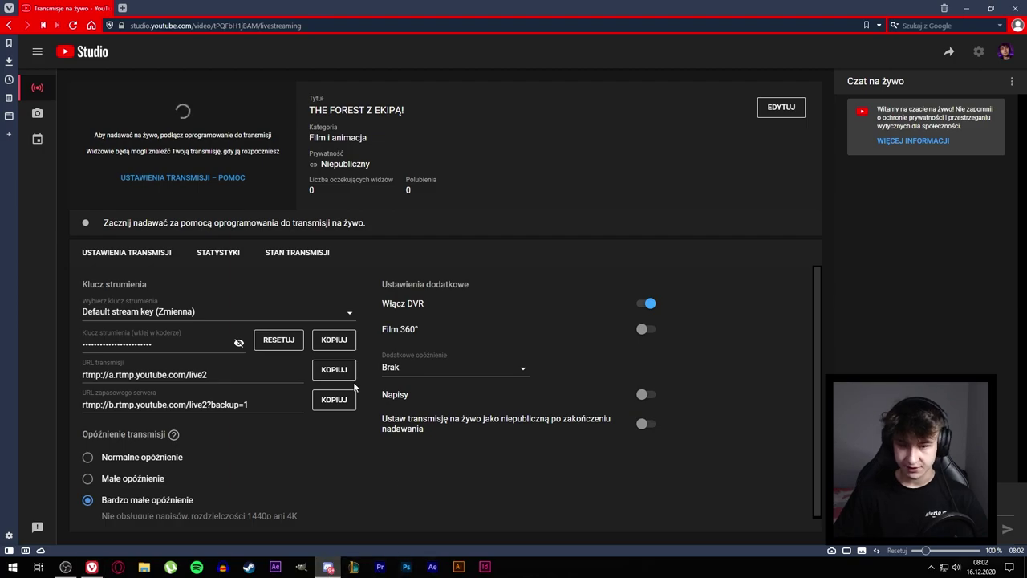
- Return to OBS and review the streaming bitrate value in the output settings without editing it
left_click(66, 566)
double_click(430, 212)
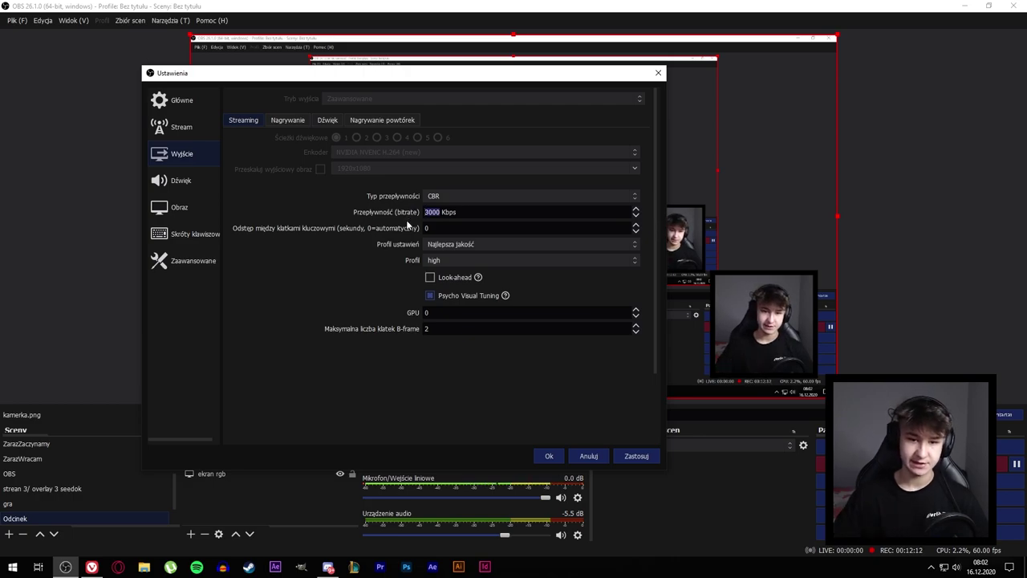
left_click(427, 211)
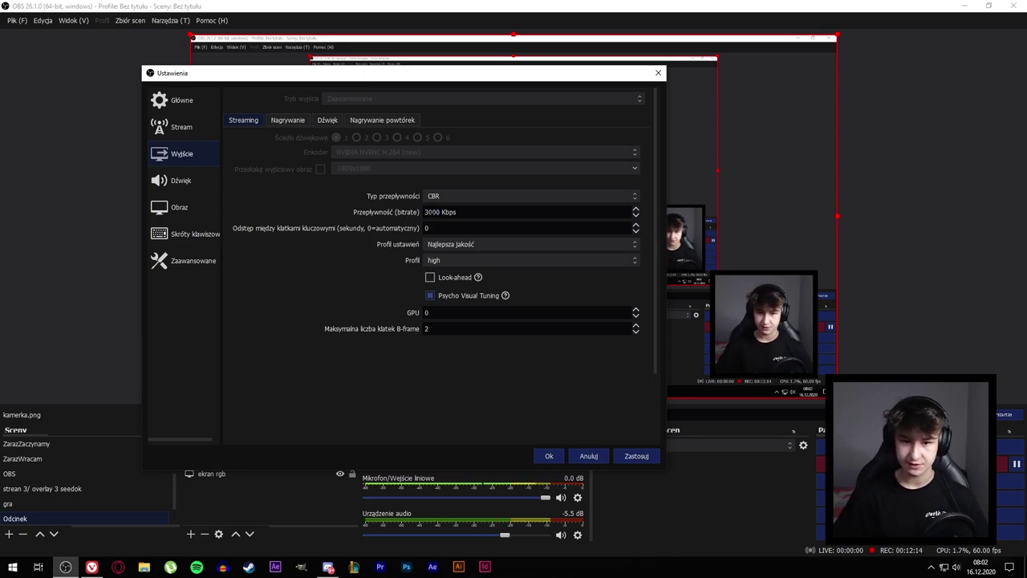
double_click(429, 211)
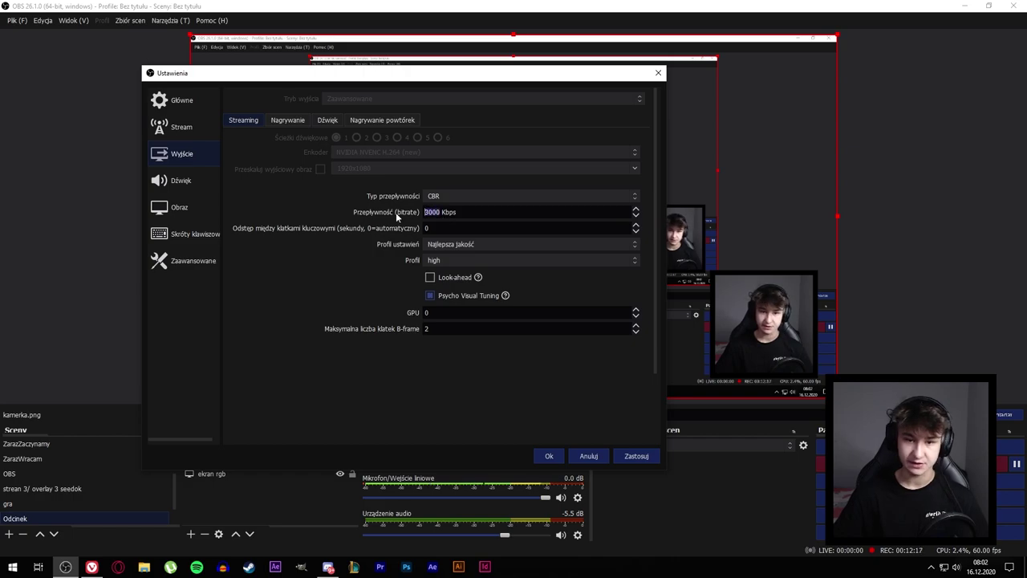
left_click(456, 211)
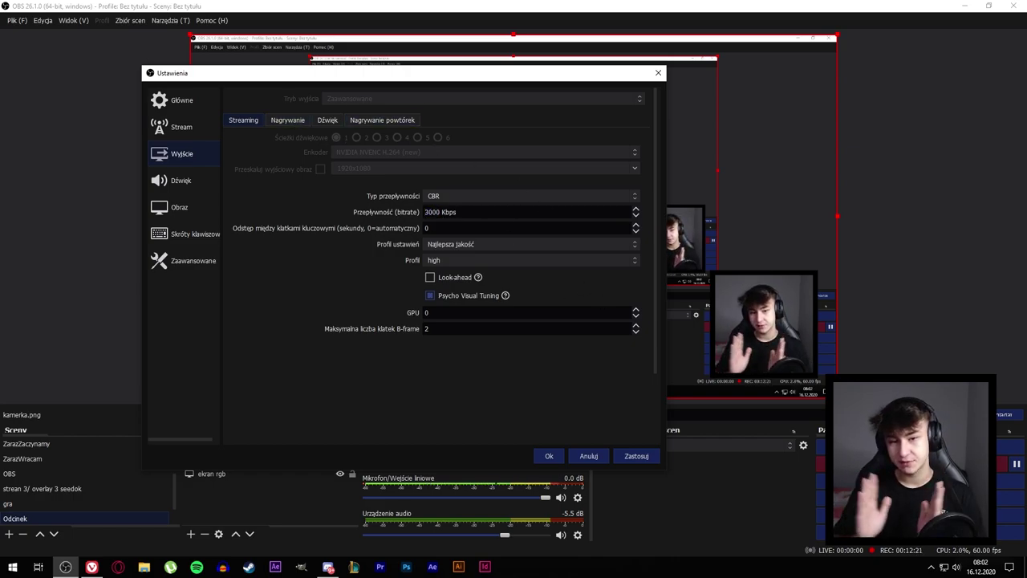